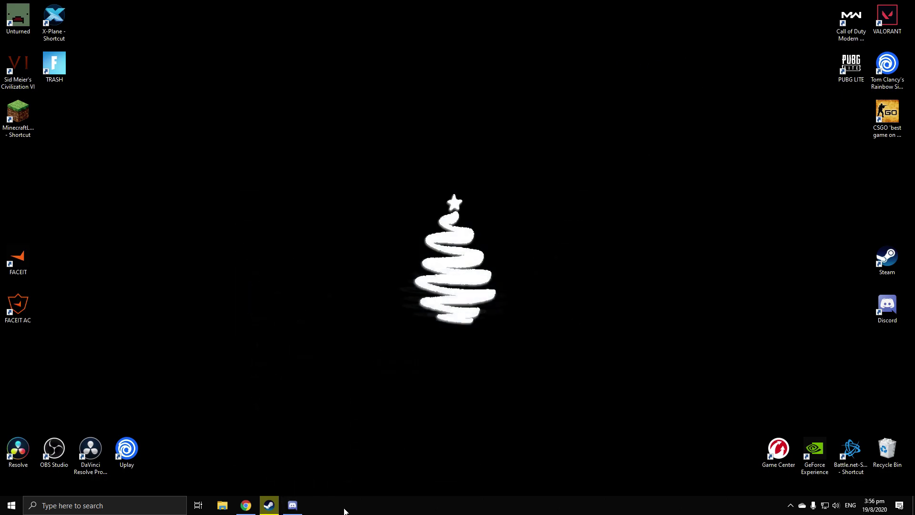
Bring the Chrome window showing the Rythm bot site rythmbot.co to the front.
click(245, 504)
Start inviting Rythm from rythmbot.co and choose Test Server #2 as its server.
click(82, 8)
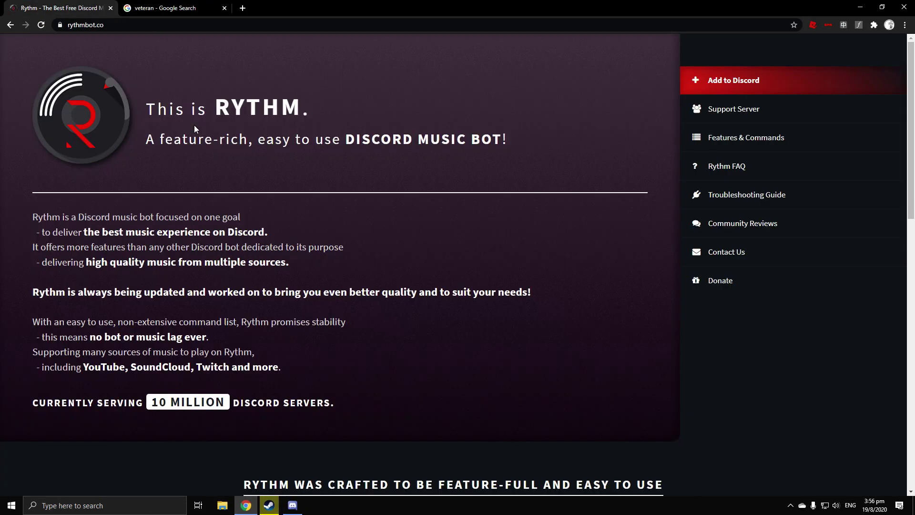
click(705, 78)
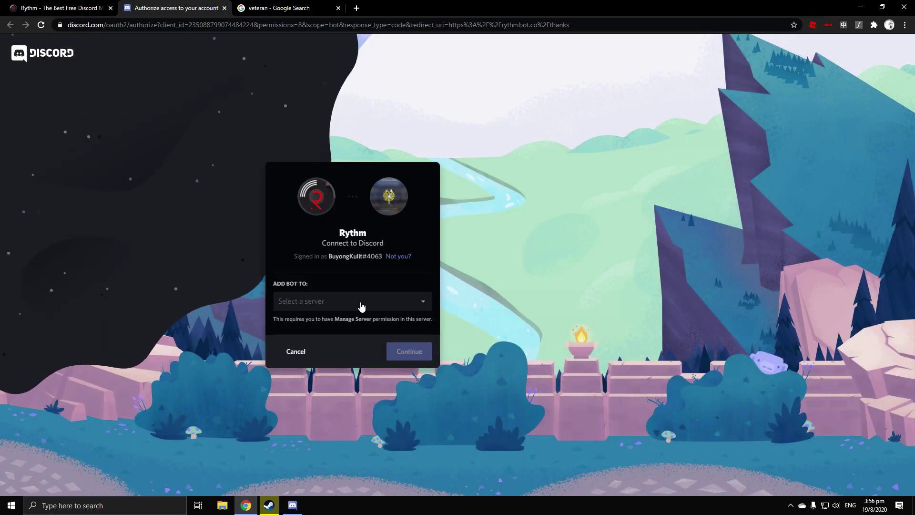
click(358, 302)
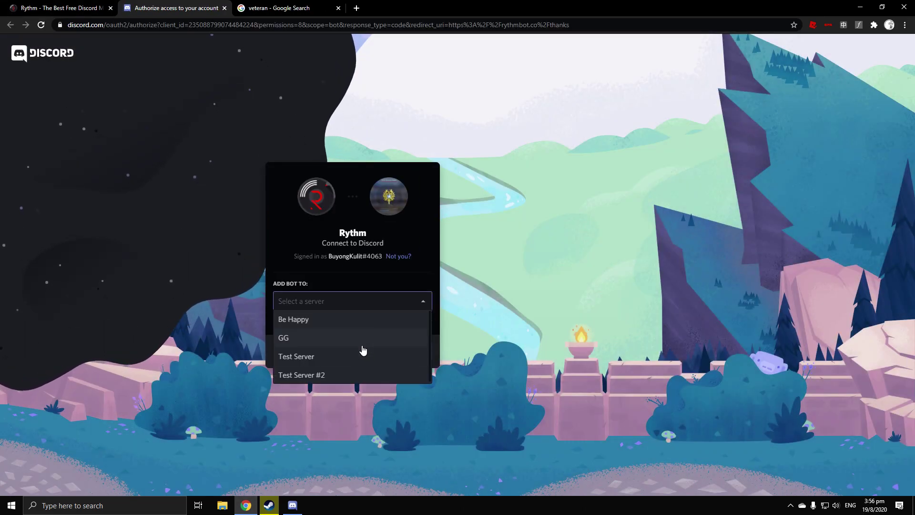
click(363, 375)
Authorize Rythm with Administrator permission, pass the reCAPTCHA, and return to Discord.
click(409, 353)
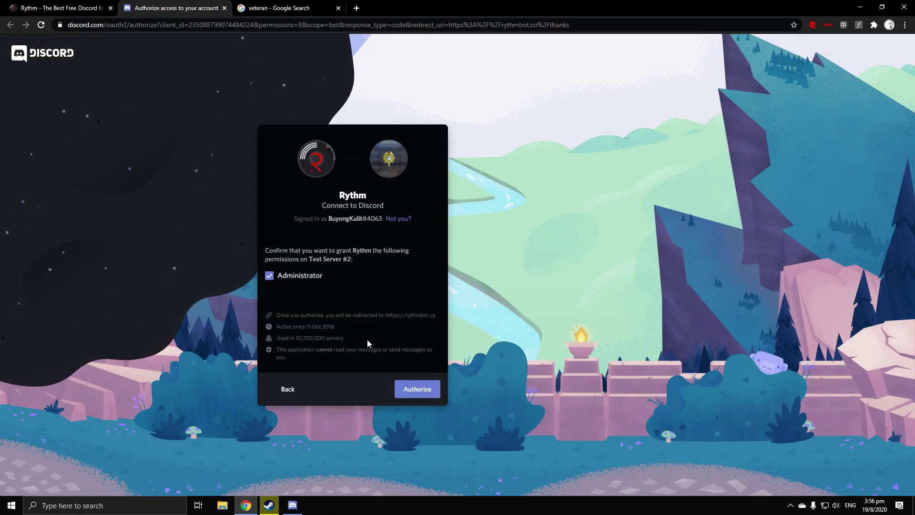
click(409, 387)
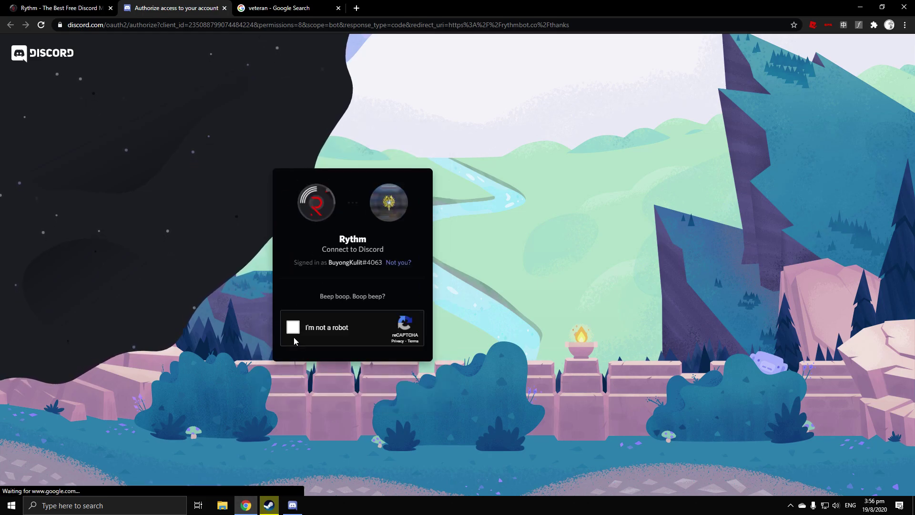
click(293, 329)
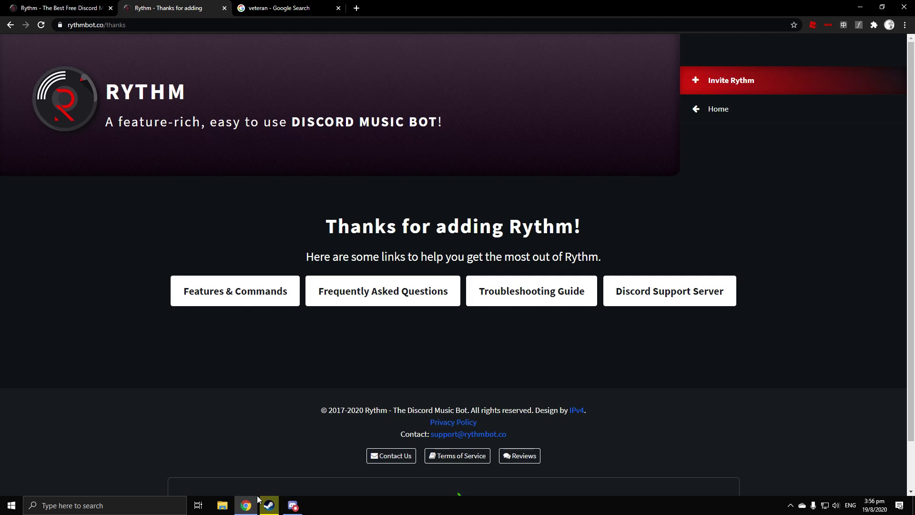
mouse_move(270, 511)
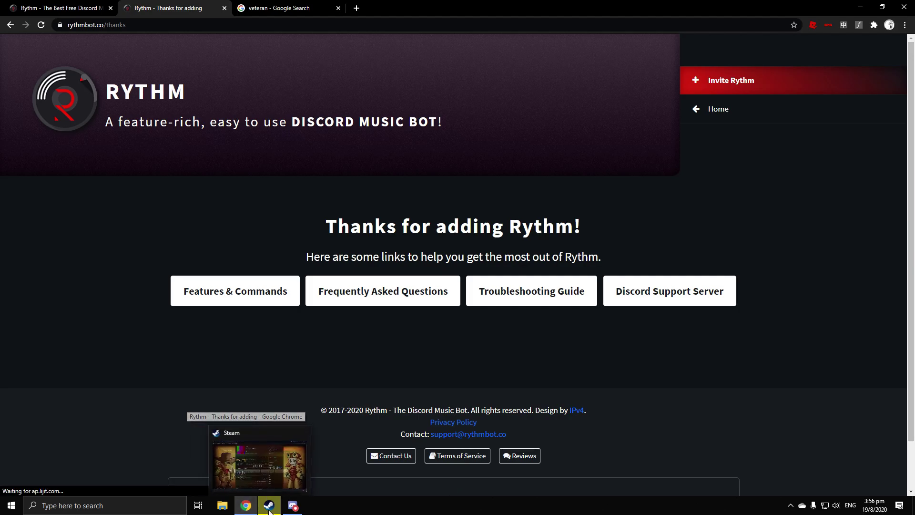
click(294, 505)
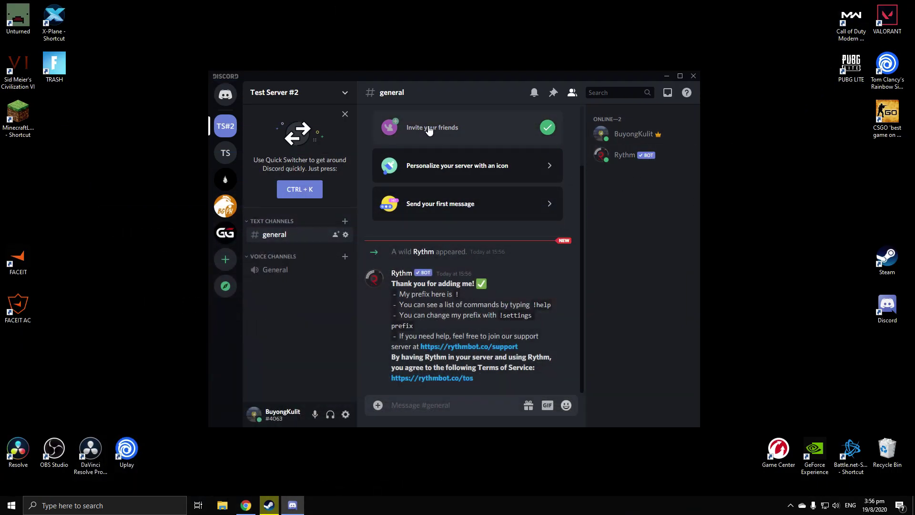
Compare Test Server with Test Server #2, confirm Rythm is online, and open Test Server #2's dropdown menu.
click(232, 152)
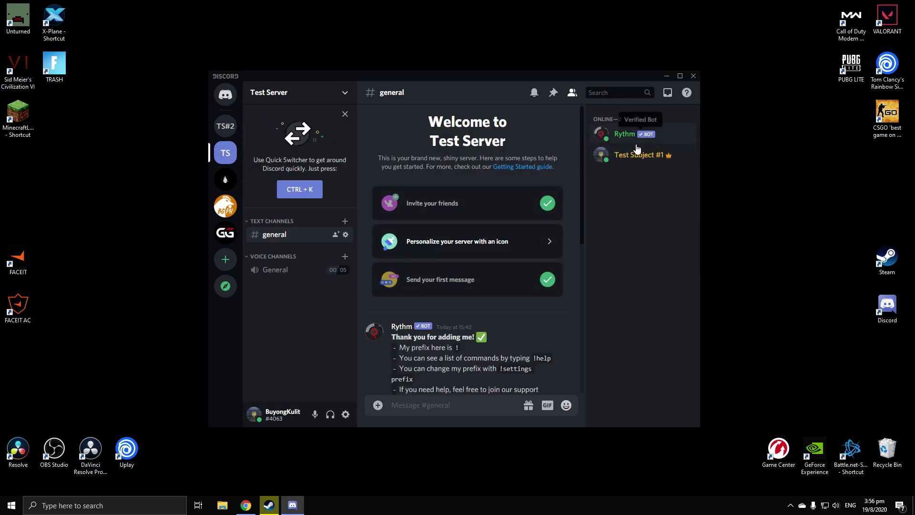
click(227, 127)
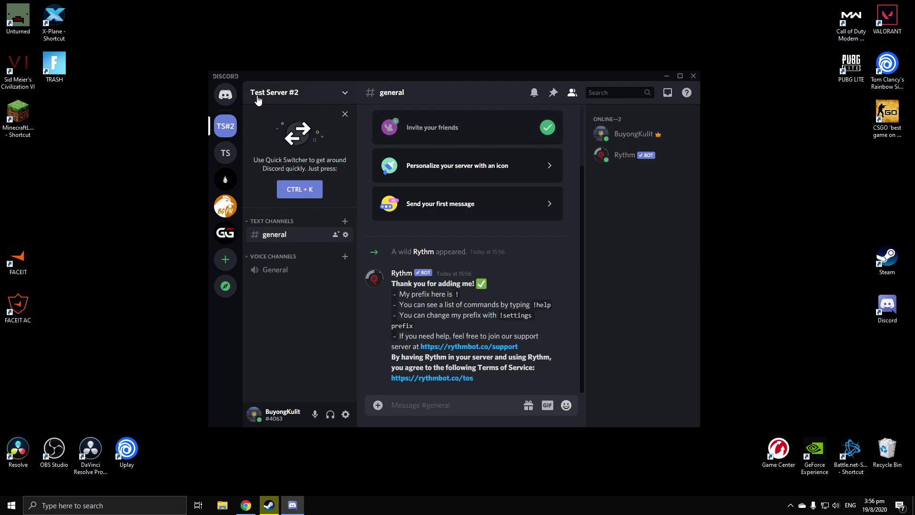
click(346, 93)
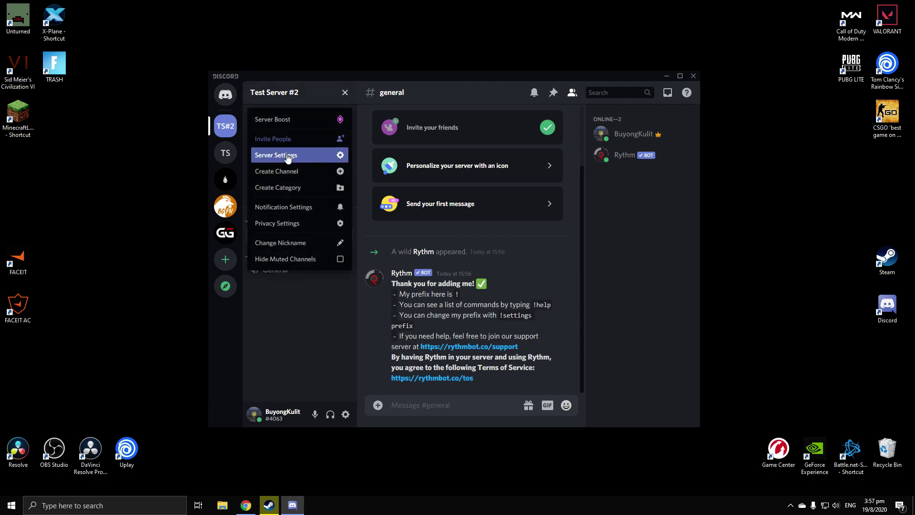
Open Test Server #2's Server Settings, leave the server name unchanged, and go to the Roles page.
click(315, 155)
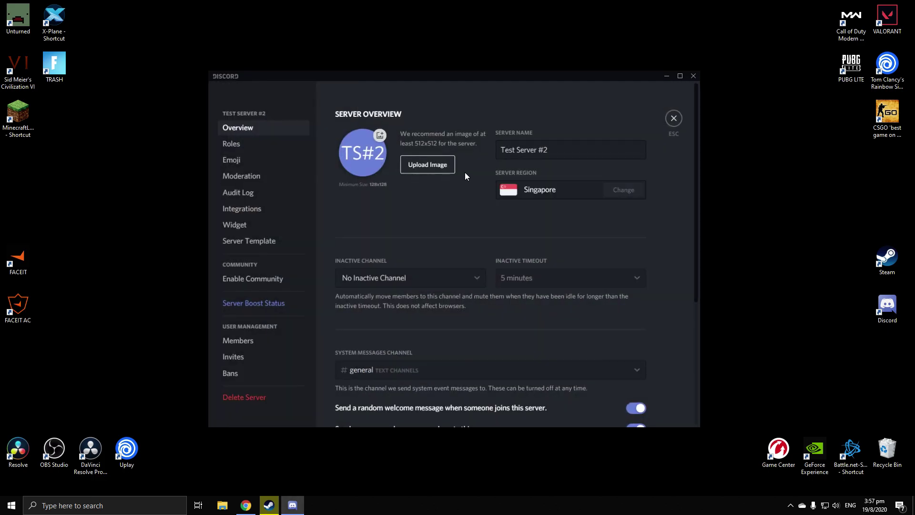
mouse_move(548, 150)
mouse_down()
mouse_move(435, 152)
mouse_move(545, 151)
mouse_up()
click(473, 191)
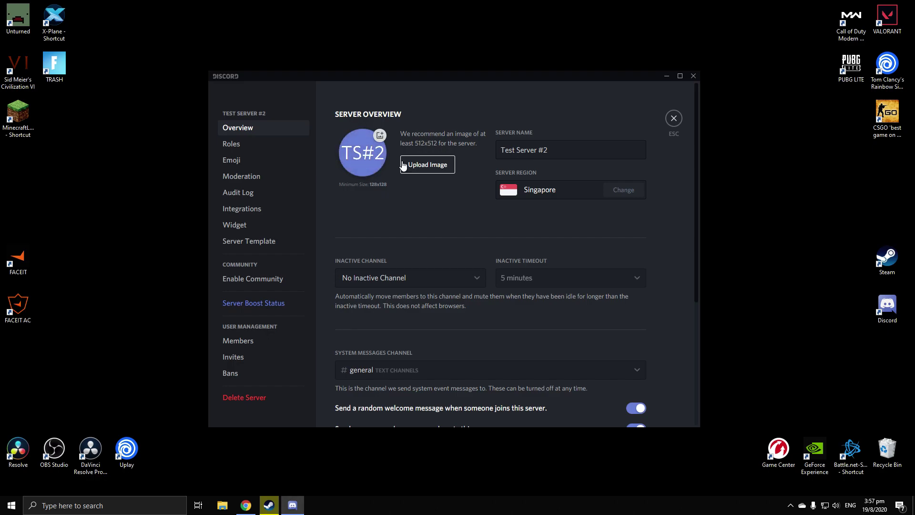
scroll(396, 163, down, 3)
scroll(394, 163, up, 3)
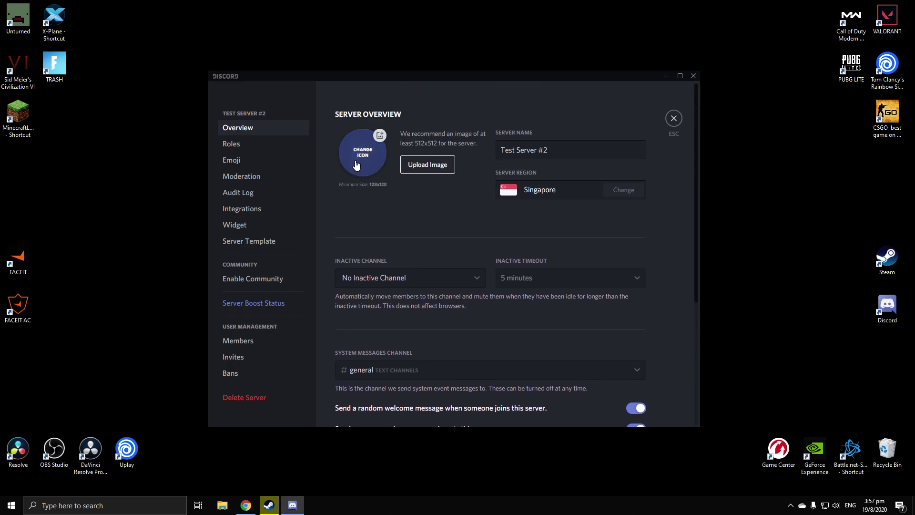
scroll(363, 165, down, 2)
scroll(381, 158, down, 1)
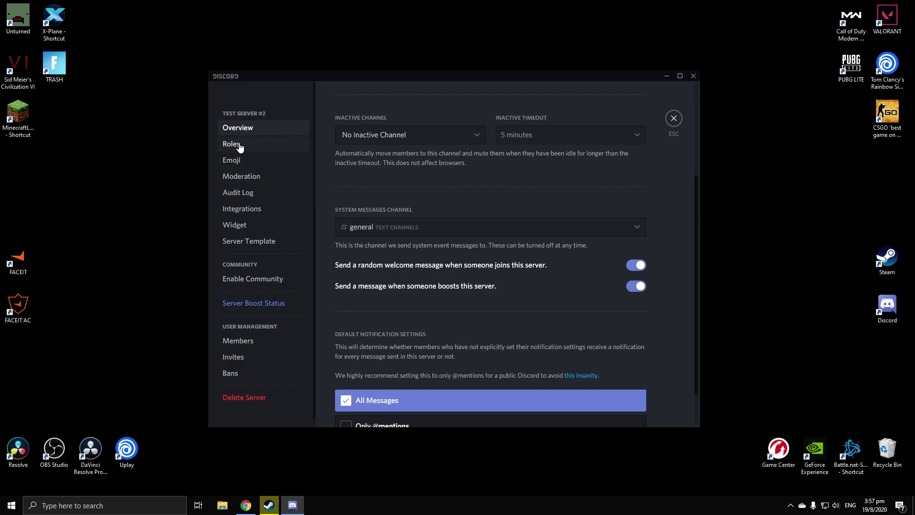
click(263, 142)
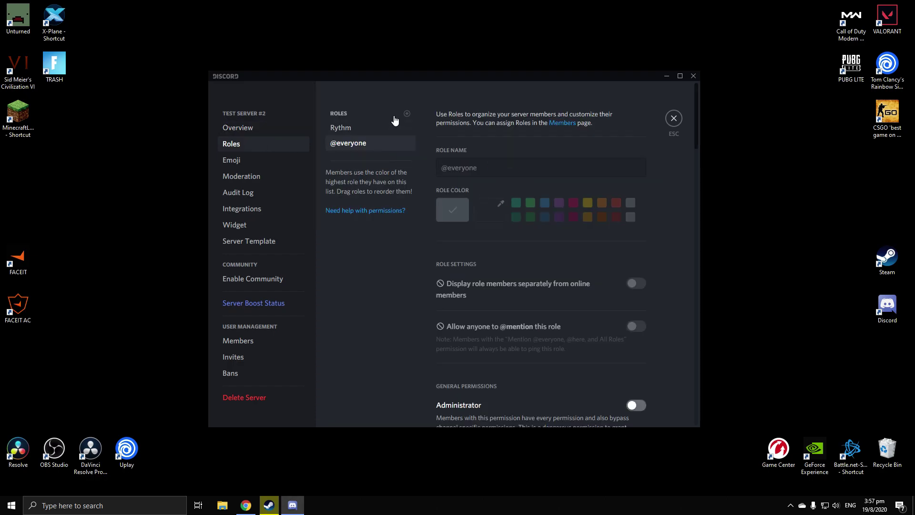
Create a new role and replace its default name with 'New Member'.
click(345, 128)
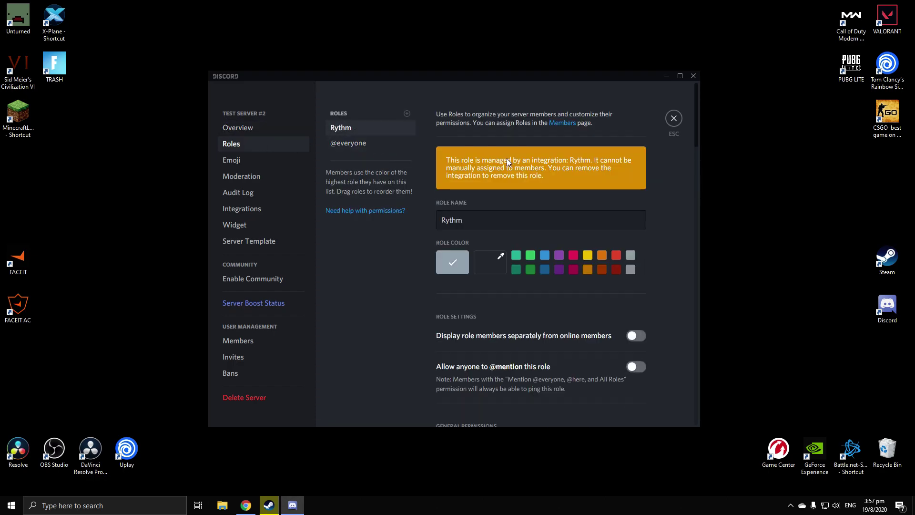
click(351, 142)
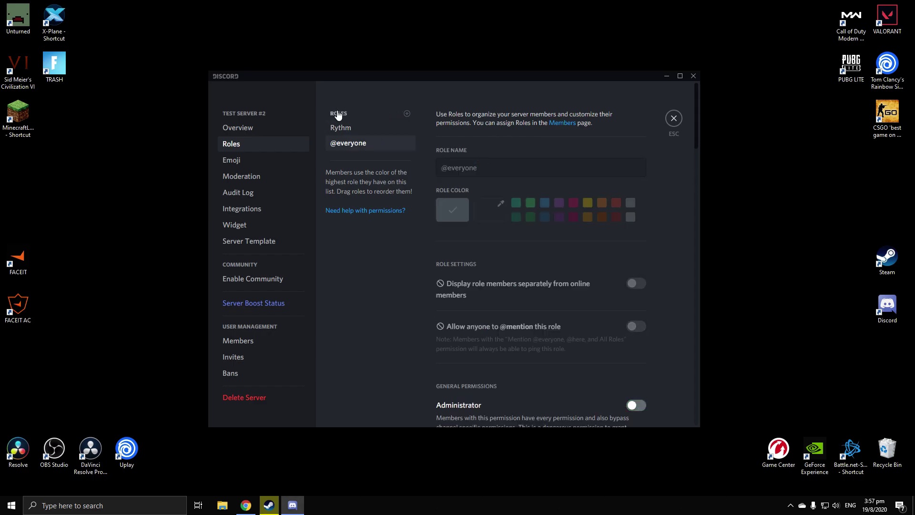
click(405, 115)
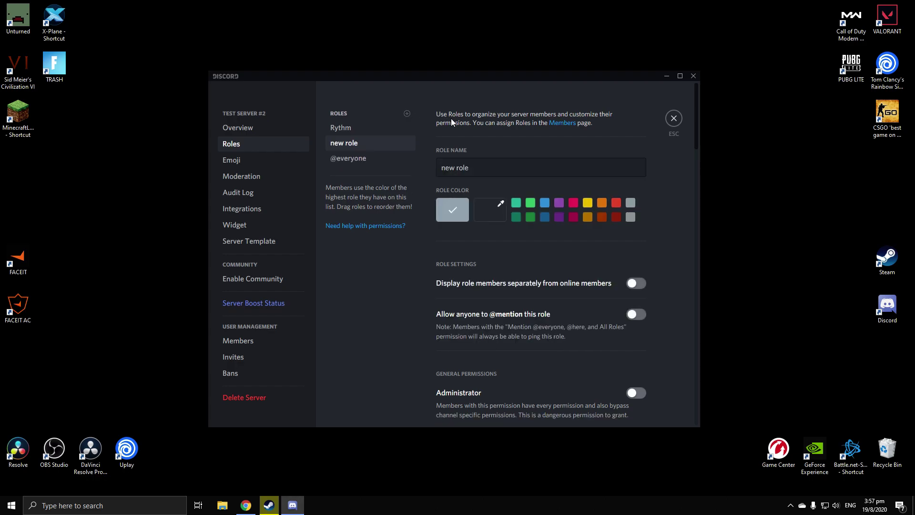
drag(477, 167, 420, 159)
click(494, 171)
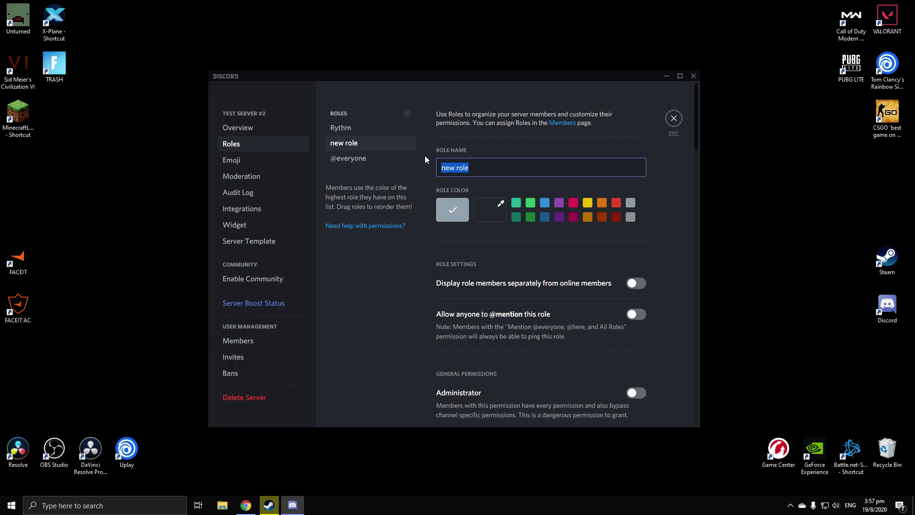
click(470, 180)
drag(500, 168, 341, 163)
key(BackSpace)
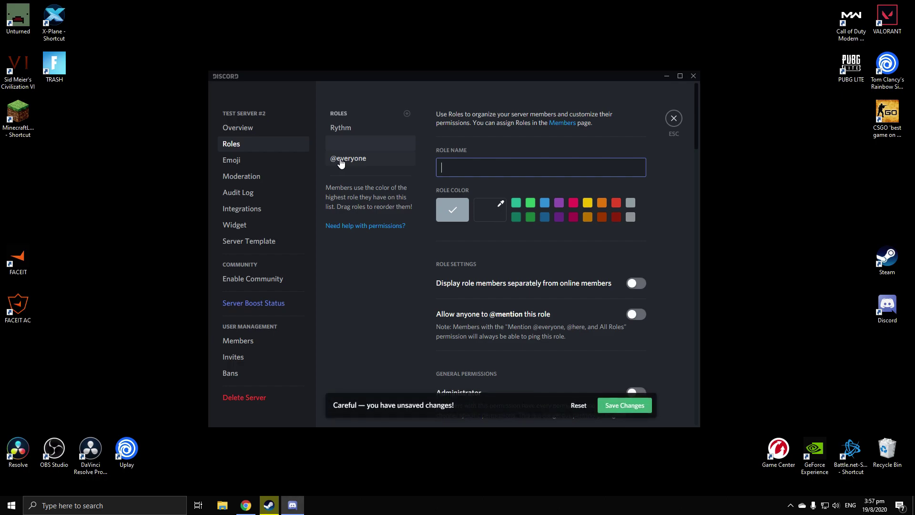
text(New Member)
Preview several colours, settle on green for New Member, and save the role.
click(516, 202)
click(545, 202)
click(559, 202)
click(587, 202)
click(601, 202)
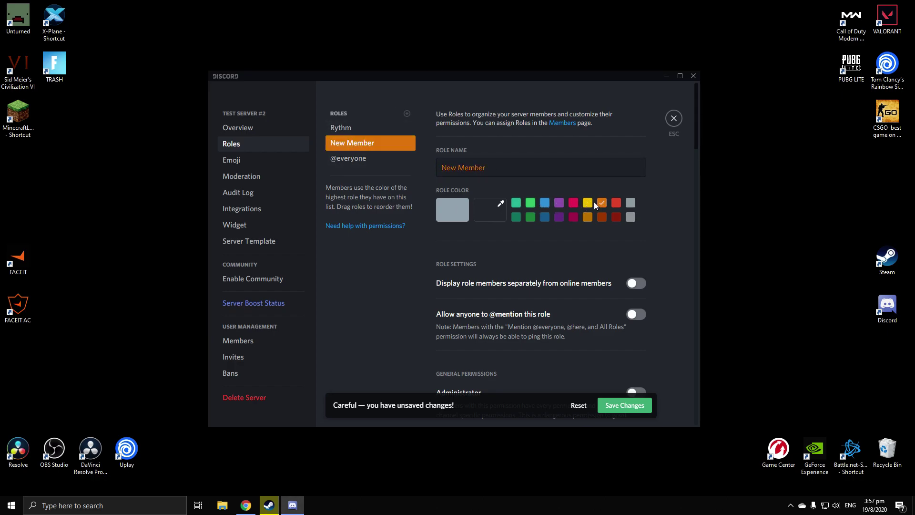
click(530, 202)
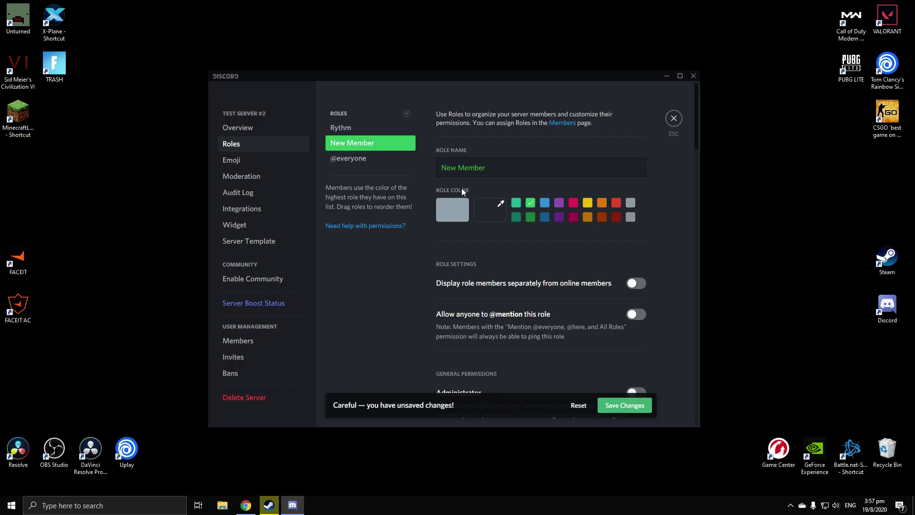
click(622, 405)
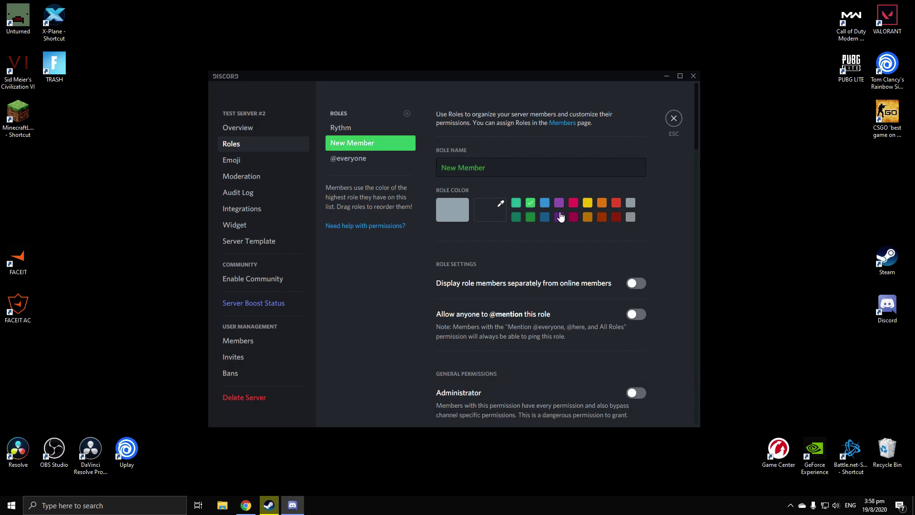
Create a yellow role named 'Veteran', save it, and close Server Settings.
click(397, 118)
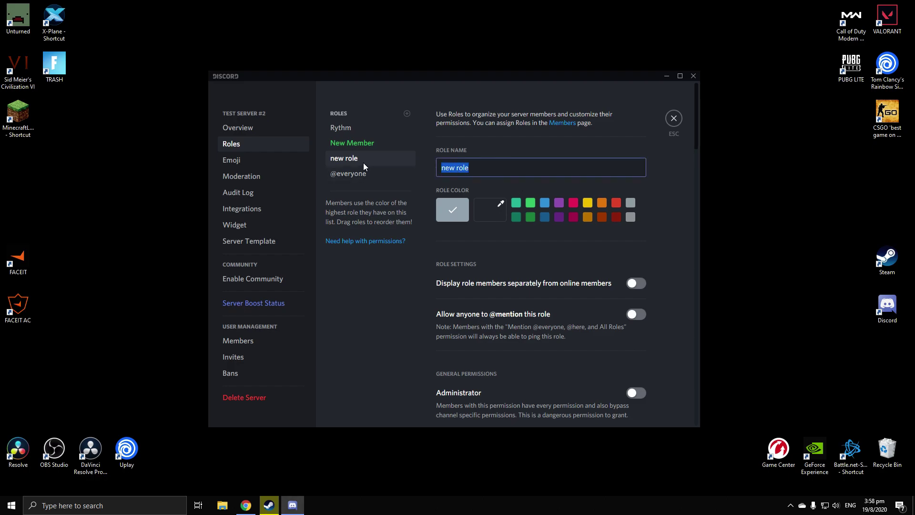
text(Veteran)
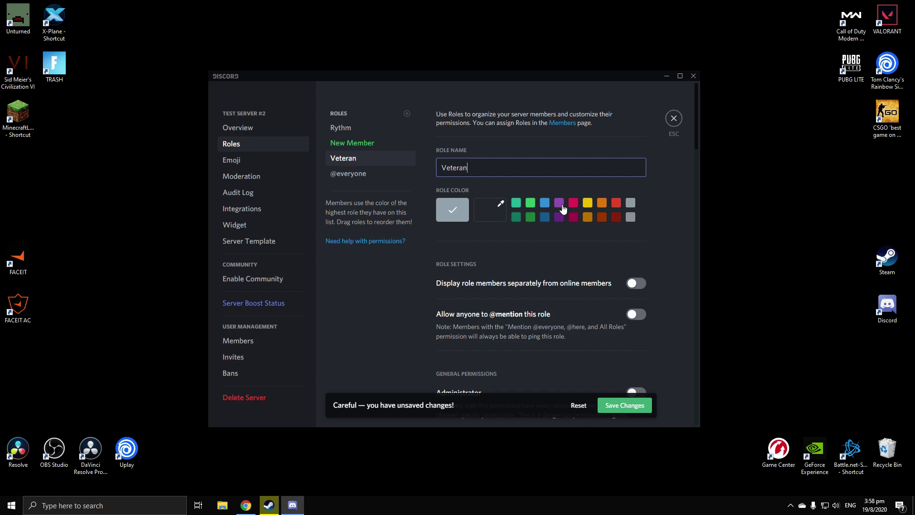
click(588, 204)
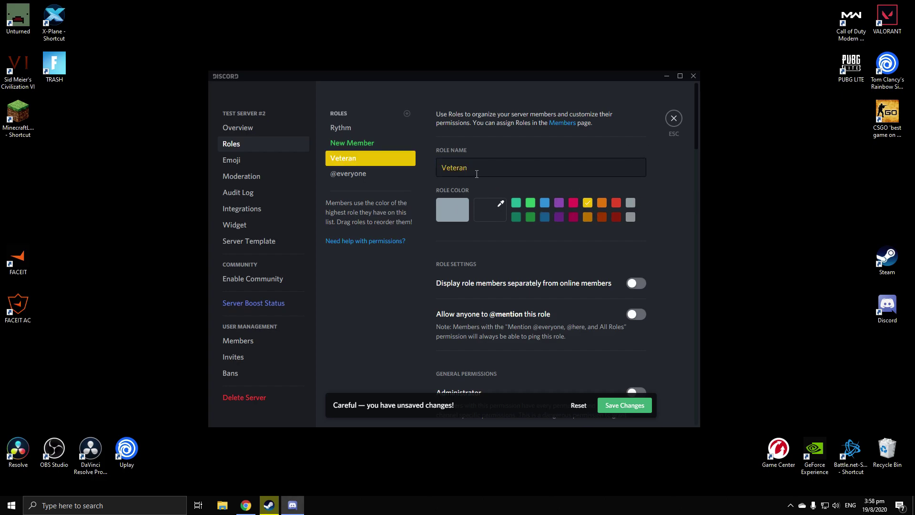
click(623, 404)
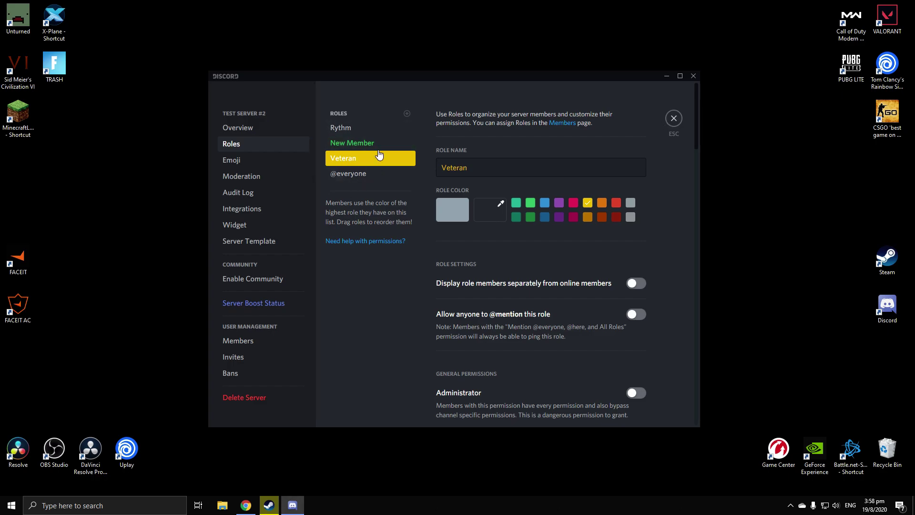
click(674, 119)
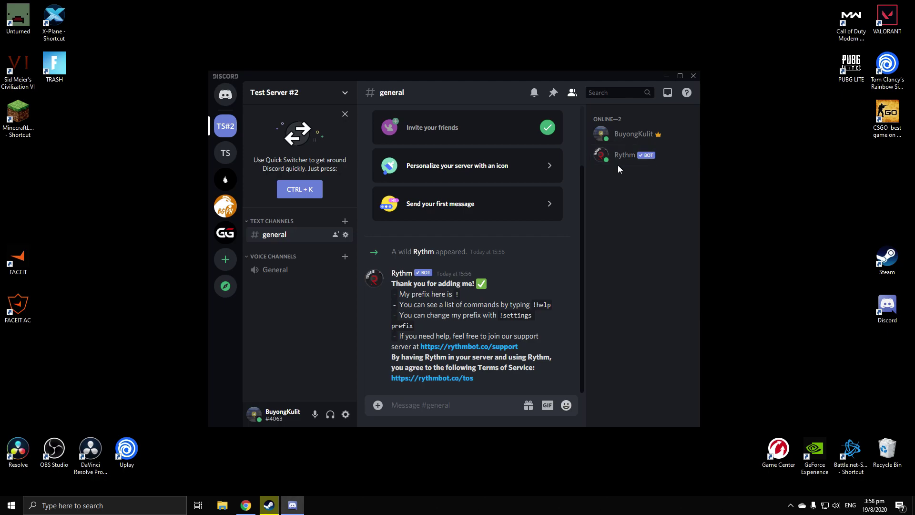
Assign the New Member role to the Rythm bot.
right_click(633, 153)
click(665, 216)
right_click(624, 157)
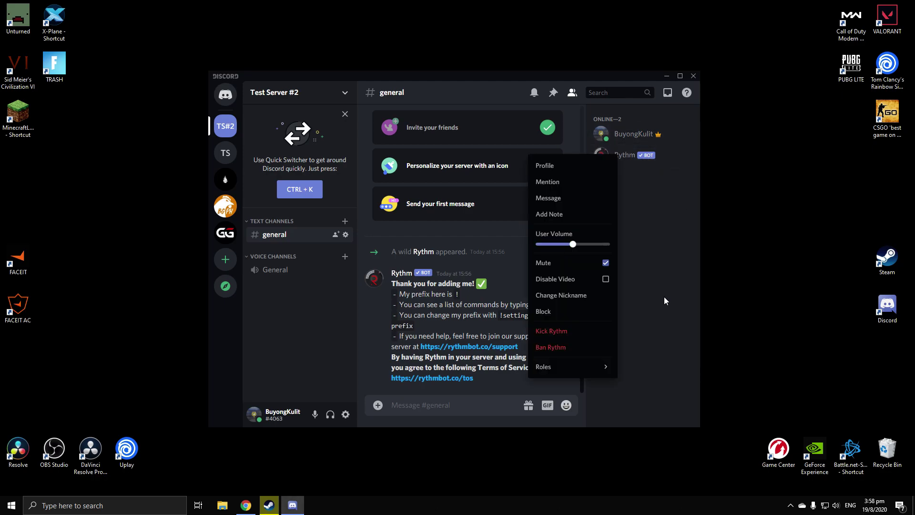
mouse_move(605, 368)
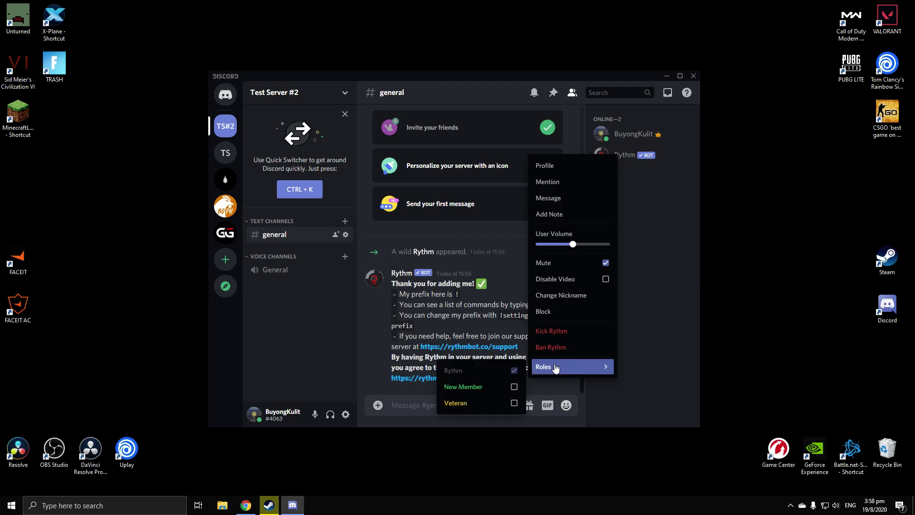
click(469, 389)
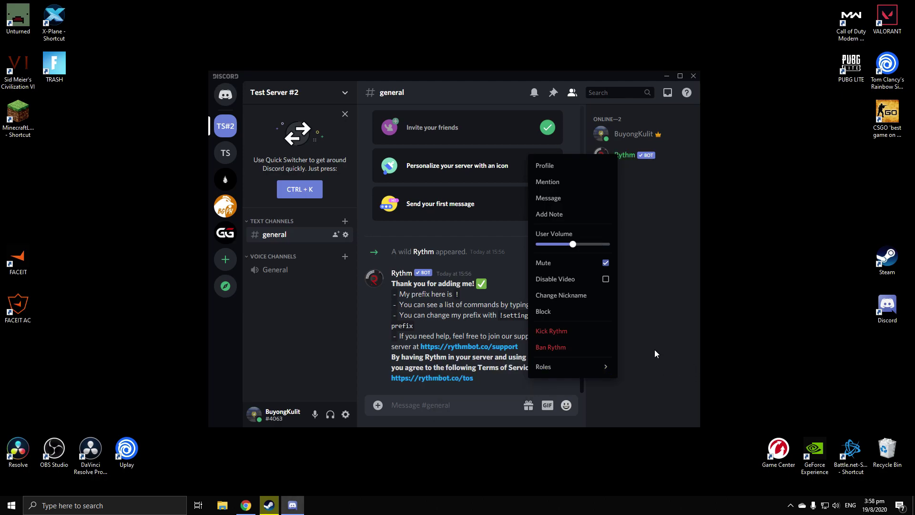
click(638, 343)
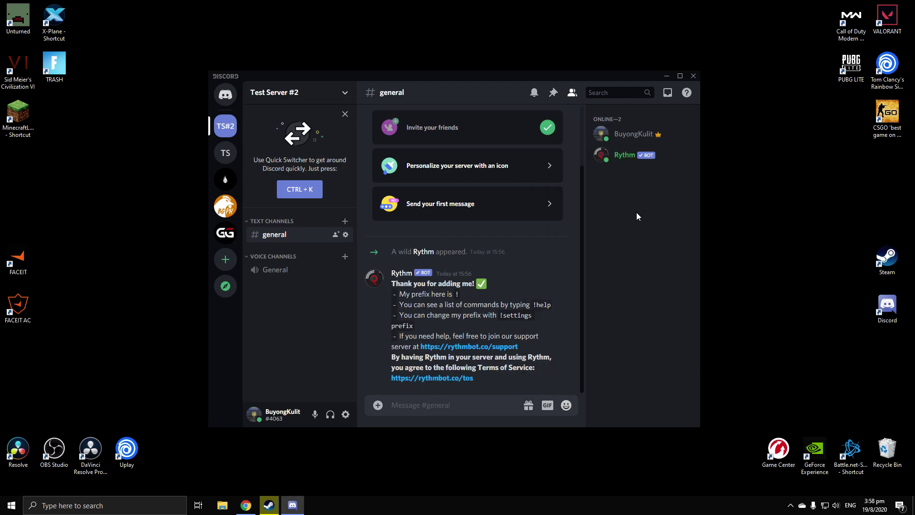
Assign the Veteran role to your own account.
right_click(633, 139)
mouse_move(583, 234)
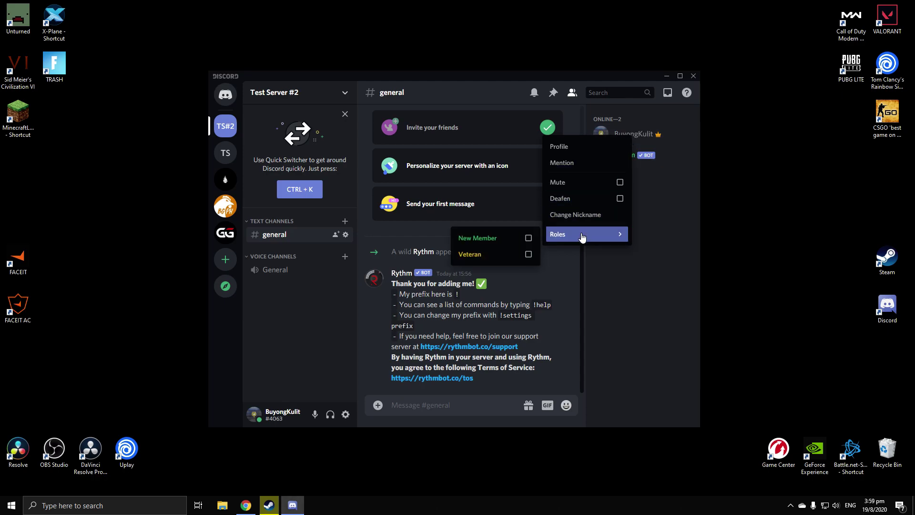
click(527, 254)
click(648, 254)
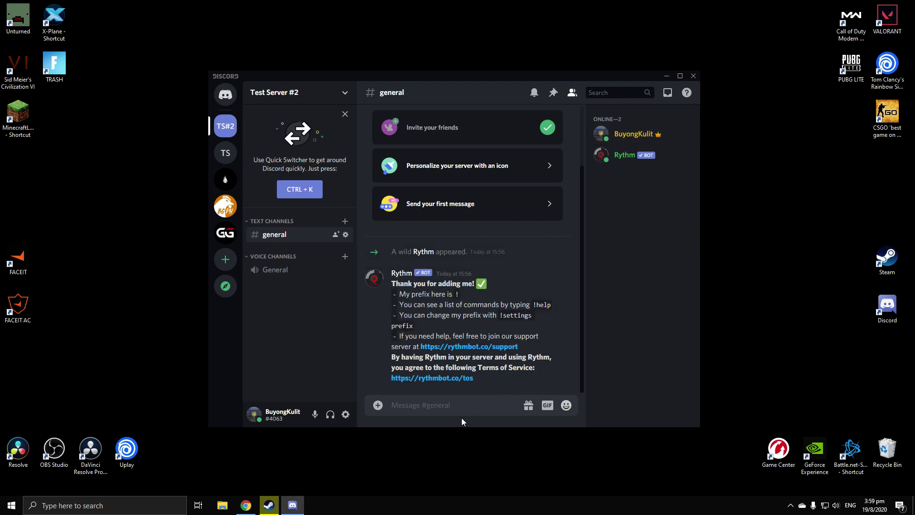
Send 'hello' in #general and check your profile shows the Veteran role.
click(441, 405)
text(hello)
key(Return)
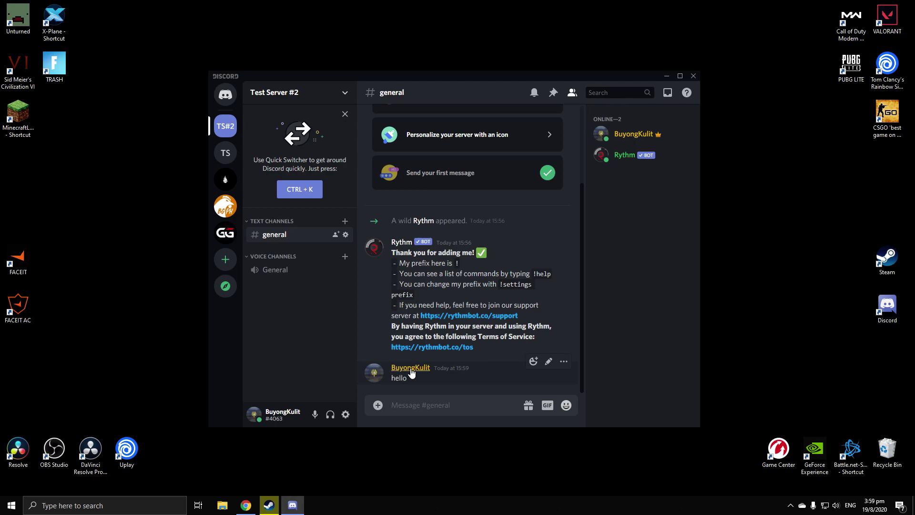
click(411, 370)
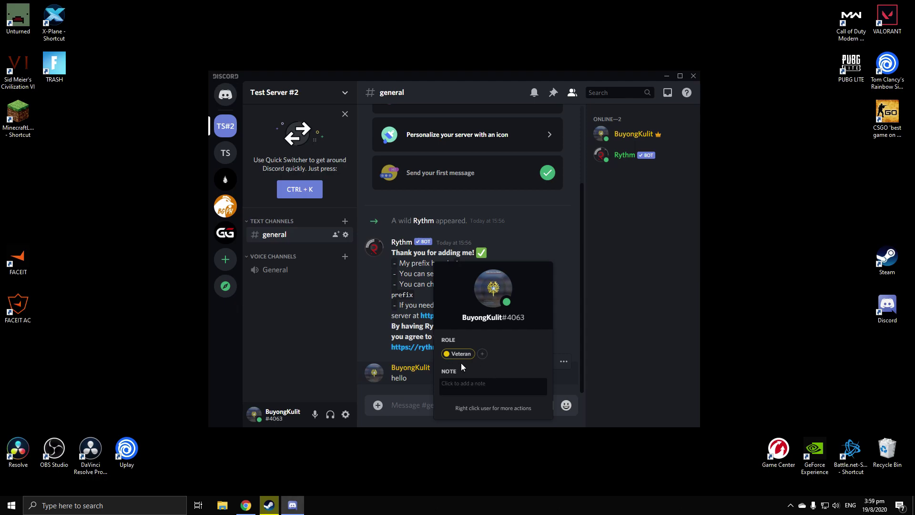
click(377, 299)
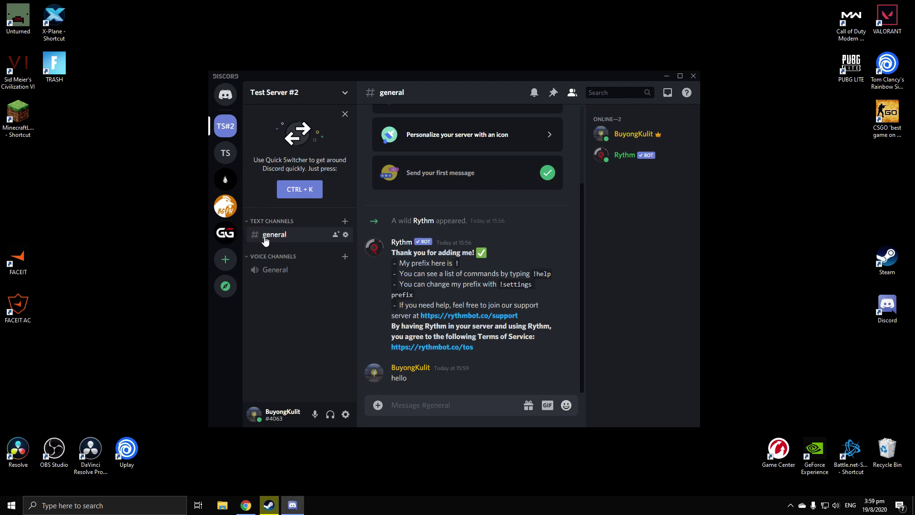
Send short test messages 'daw', 'as', 'dwa', 'da', 'sdwa', 'd', 'a', 'd', 'aw' in #general.
click(406, 396)
text(daw as dwa da sdwa d a d aw)
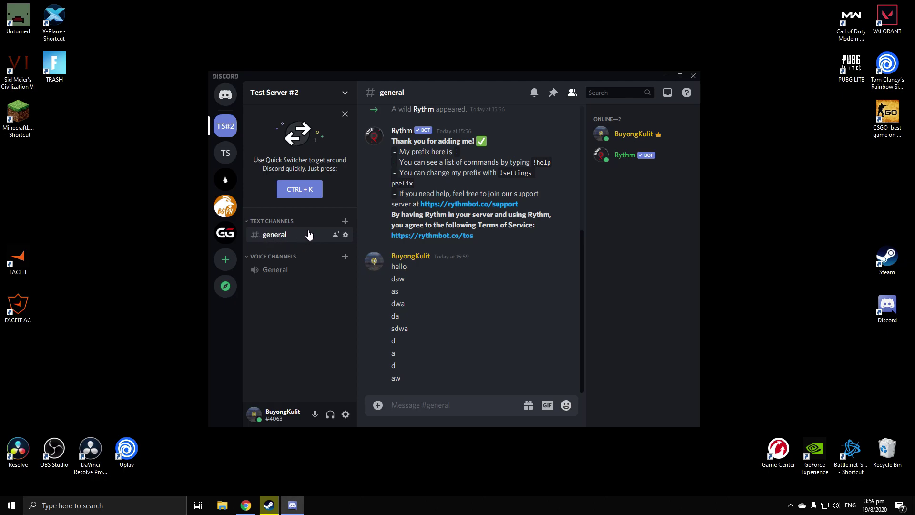
Open #general's channel Permissions and add a New Member role override.
click(345, 235)
drag(378, 149, 343, 159)
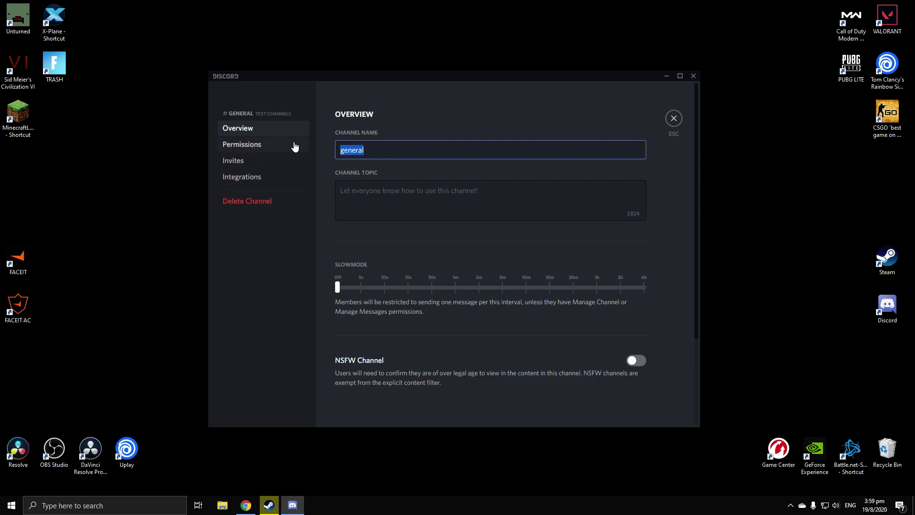
click(317, 145)
click(263, 145)
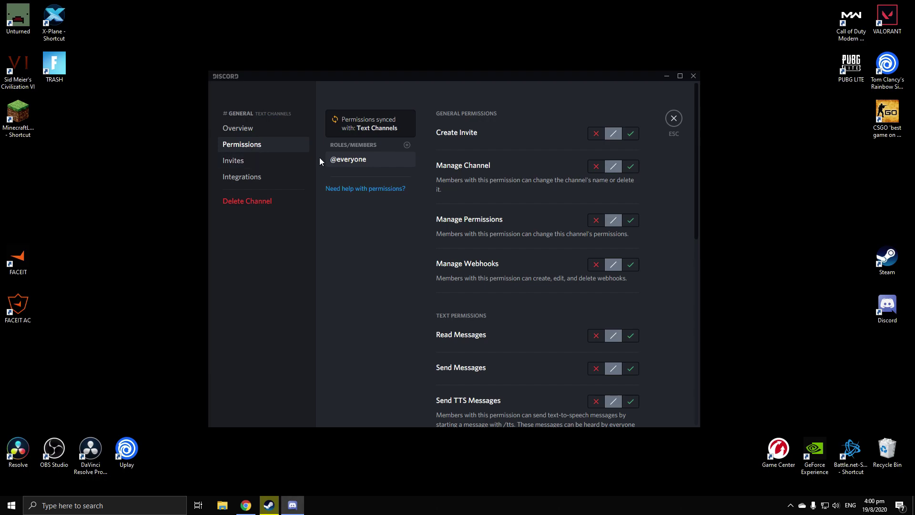
click(344, 147)
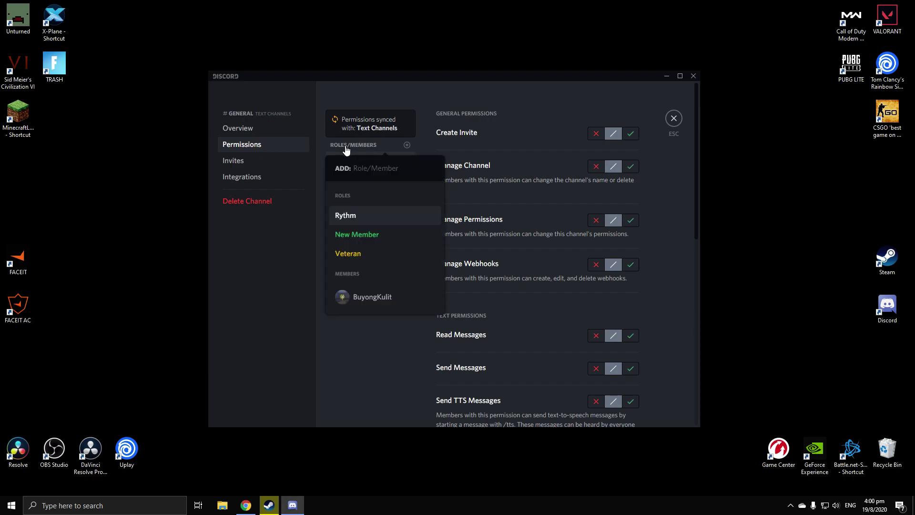
click(374, 236)
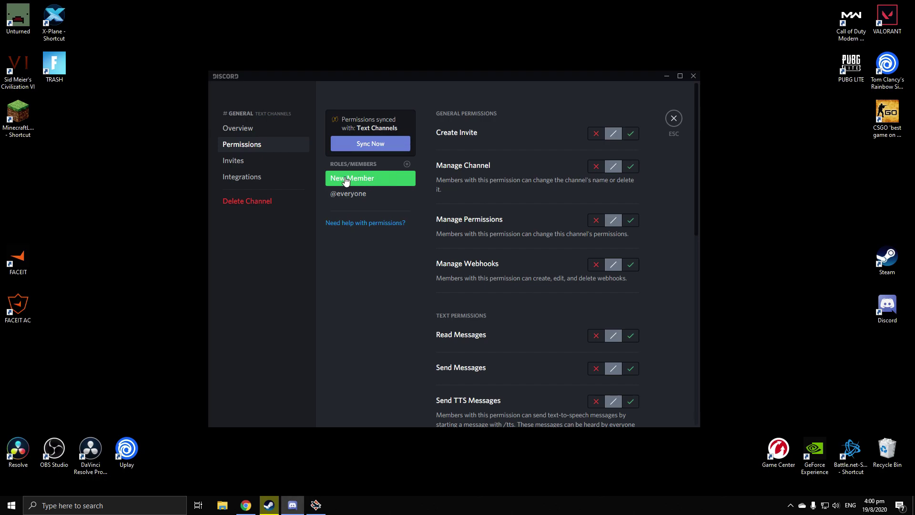
scroll(537, 106, down, 3)
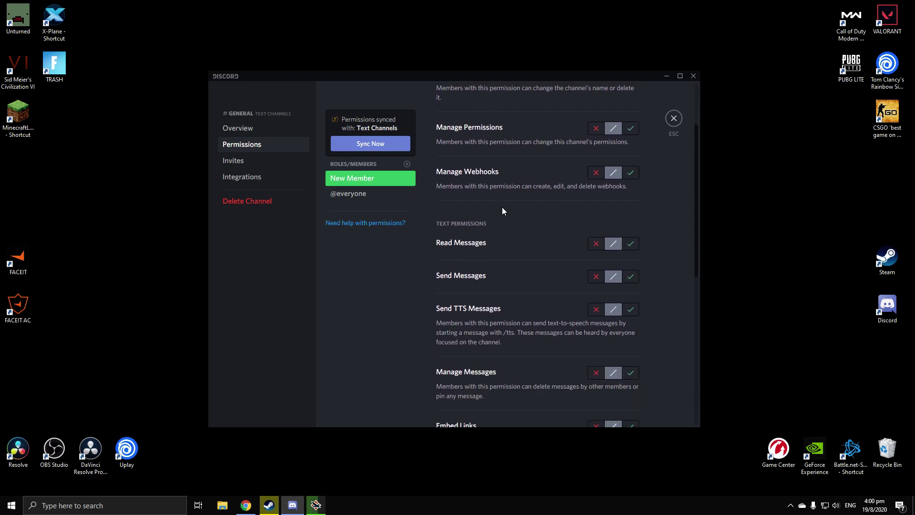
scroll(502, 206, up, 3)
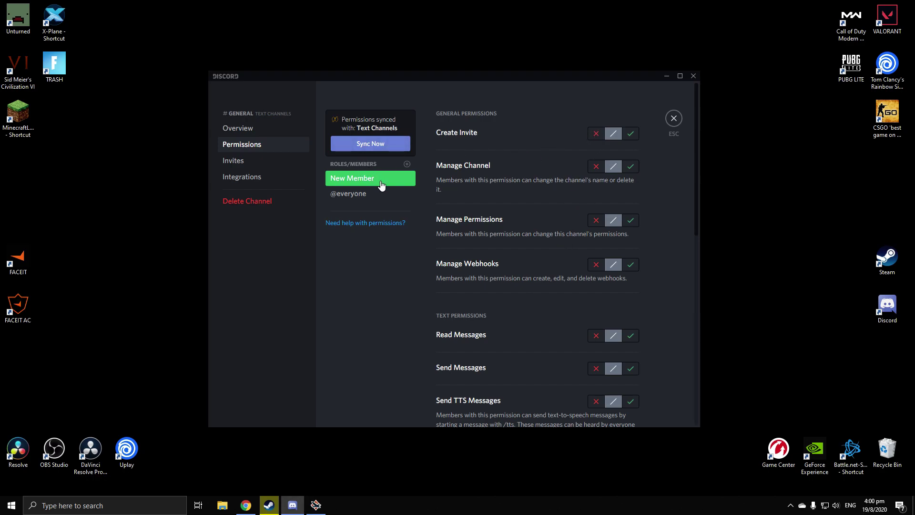
scroll(606, 307, down, 2)
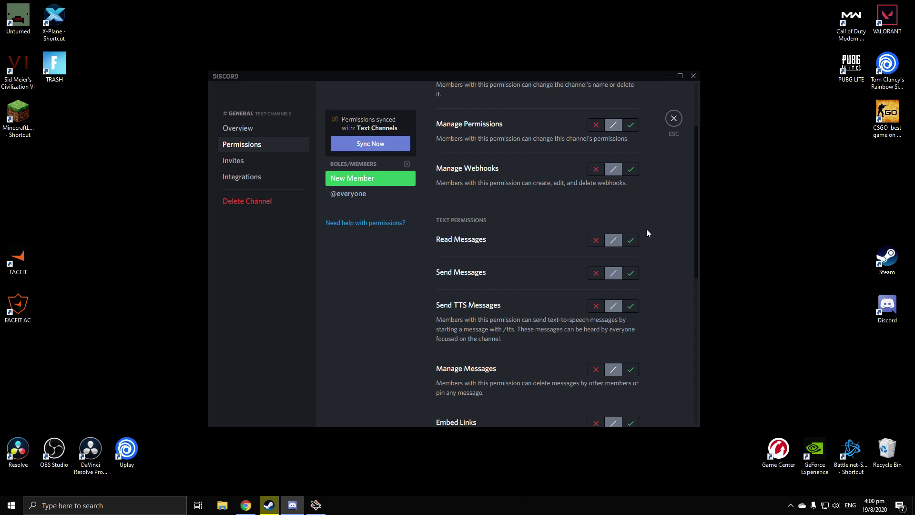
scroll(487, 240, up, 2)
scroll(487, 240, down, 3)
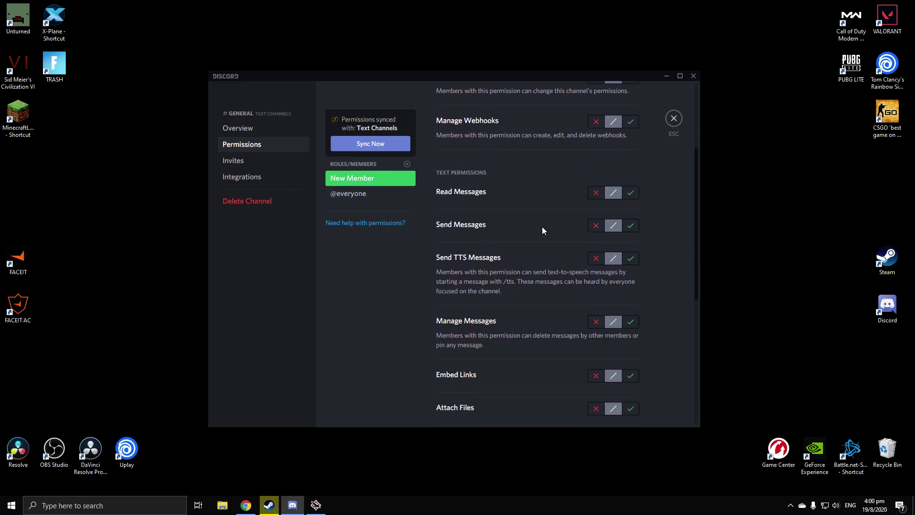
Toggle New Member's Send Messages permission between deny and allow, then reset it to neutral.
click(596, 227)
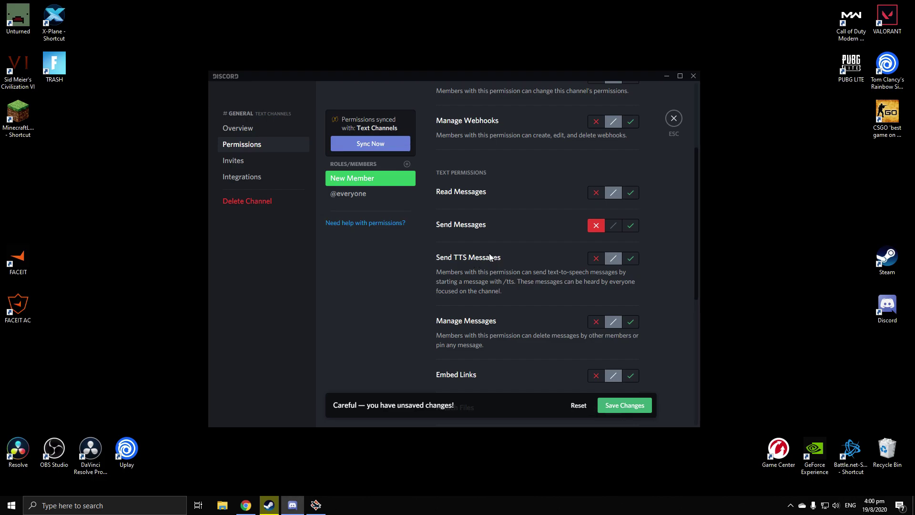
click(631, 229)
click(595, 225)
click(629, 227)
click(613, 227)
Deny Create Invite, Manage Channel, Manage Permissions, Manage Webhooks, Read, Send and TTS Messages for New Member.
scroll(587, 252, up, 3)
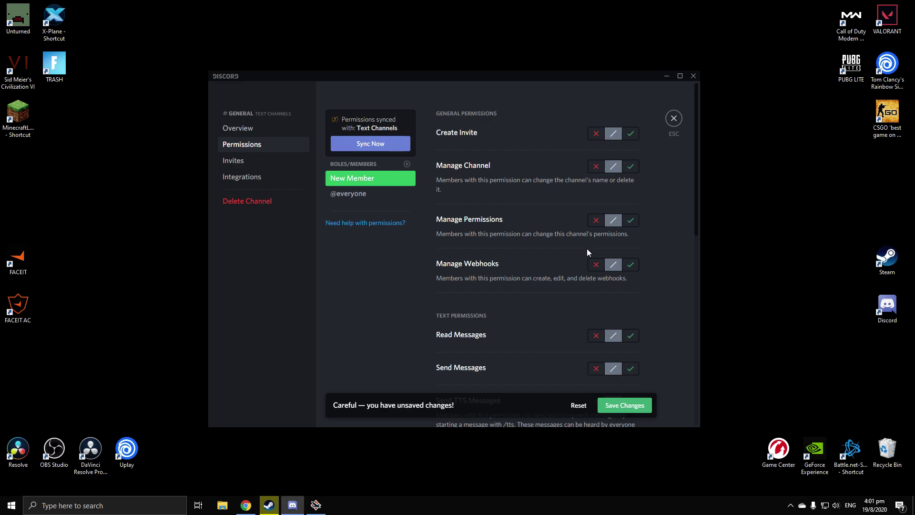
click(596, 135)
click(596, 166)
scroll(598, 171, down, 1)
click(595, 177)
click(596, 214)
scroll(596, 217, down, 3)
click(595, 144)
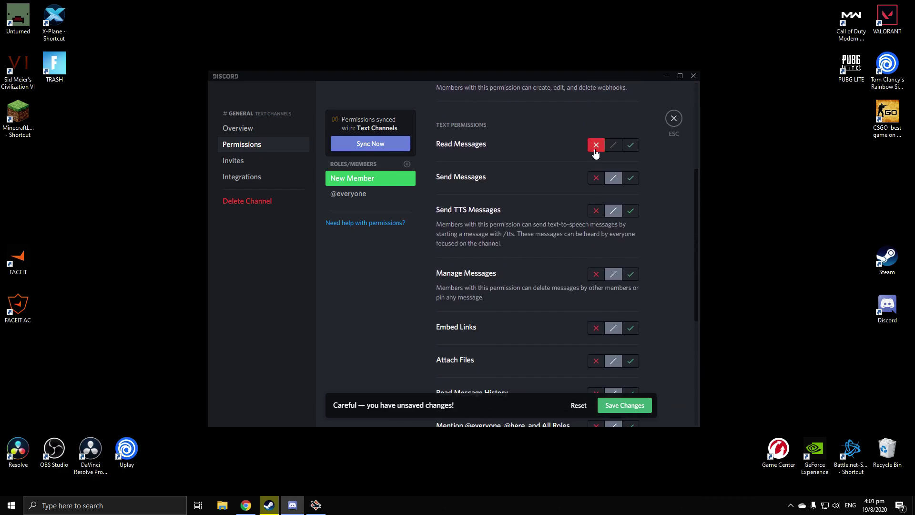
click(595, 177)
click(596, 210)
scroll(596, 200, down, 2)
click(595, 178)
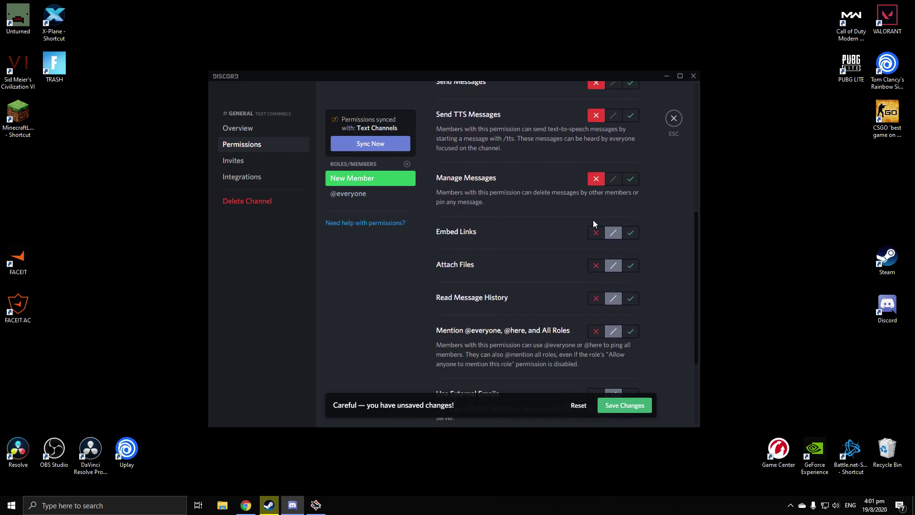
click(596, 232)
click(595, 265)
click(595, 298)
click(596, 330)
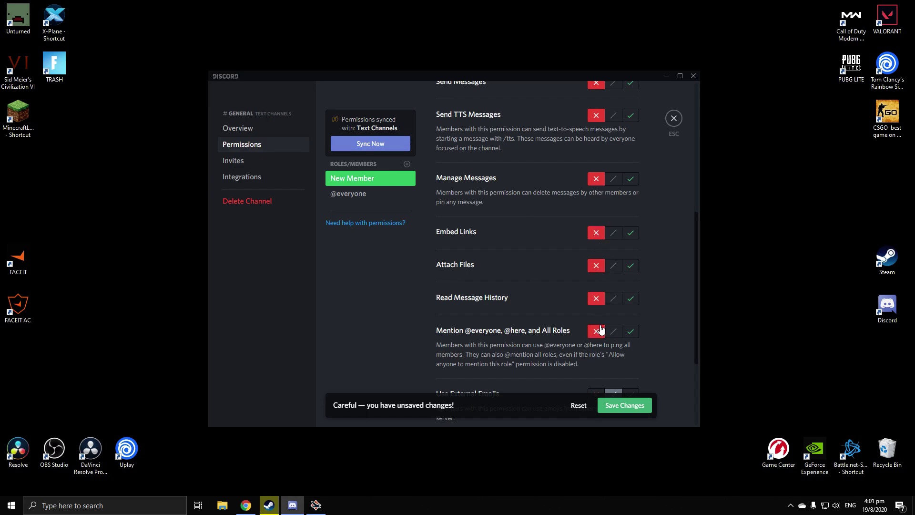
scroll(595, 286, down, 3)
click(595, 259)
click(597, 313)
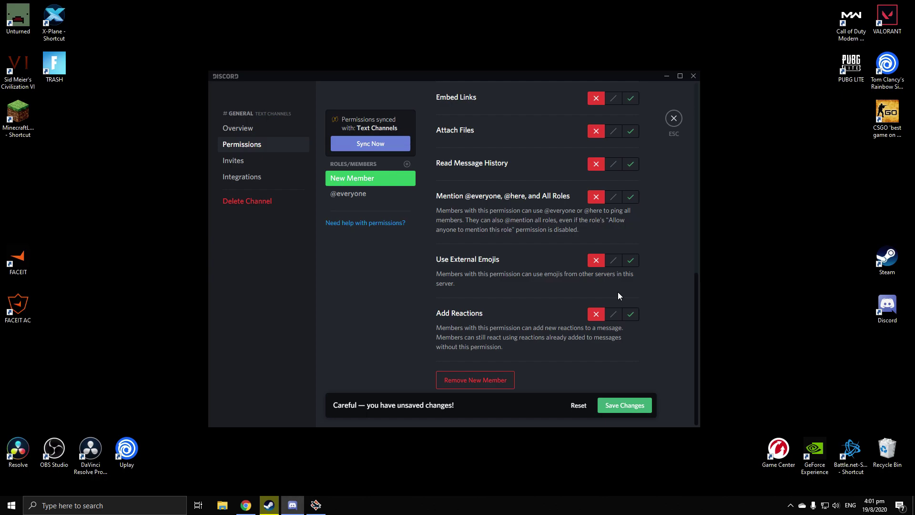
Review the denied New Member permissions and save the #general changes.
scroll(604, 269, up, 8)
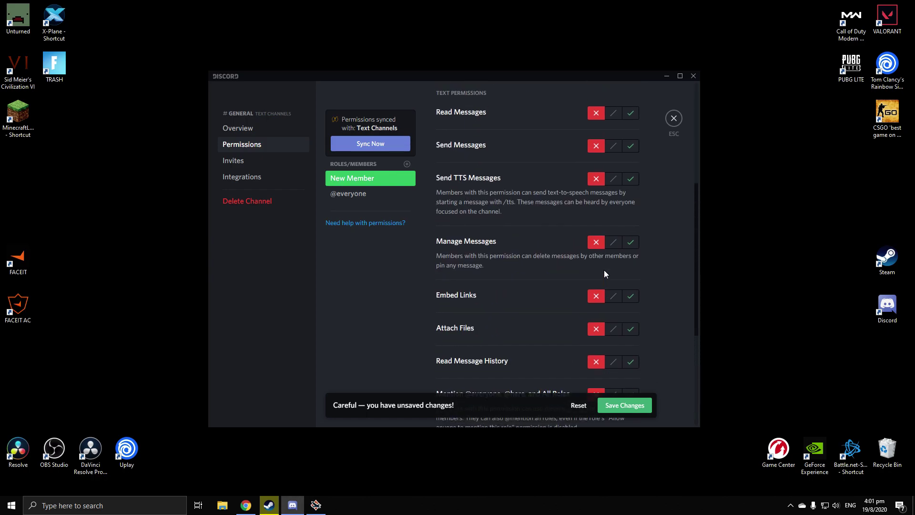
scroll(606, 193, up, 1)
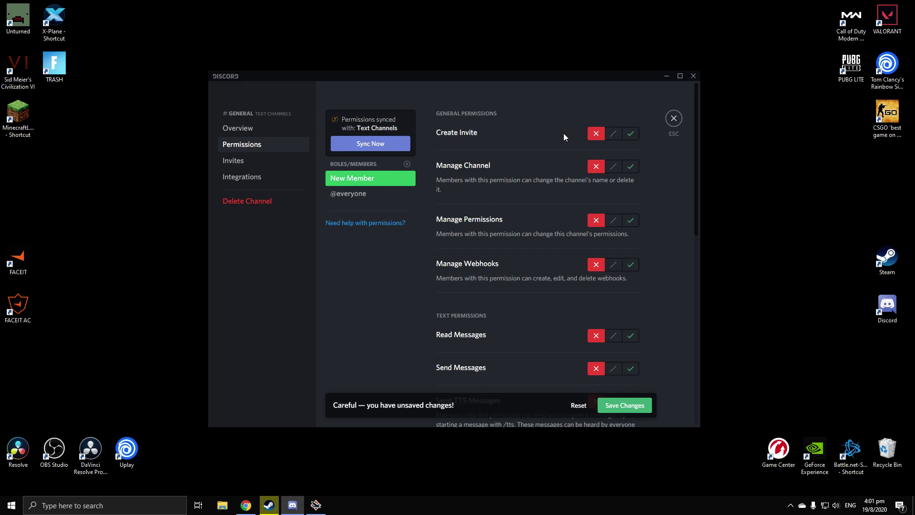
scroll(582, 220, down, 7)
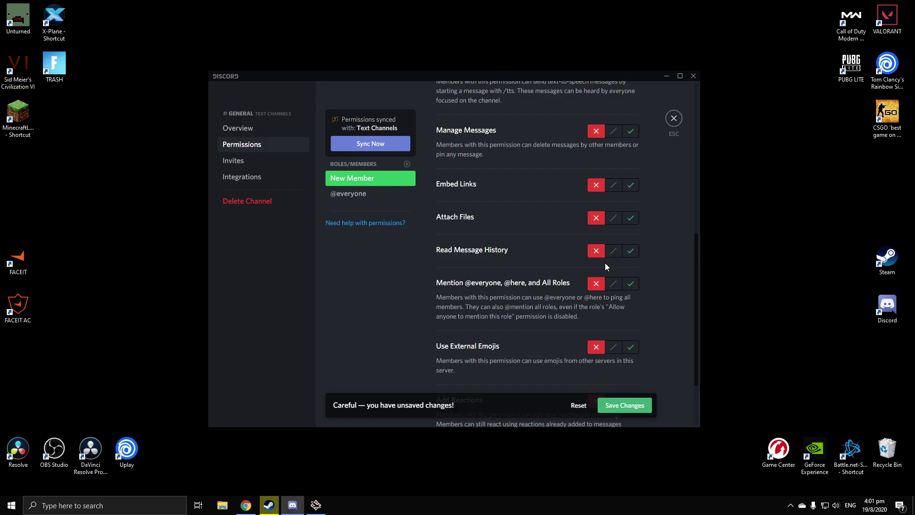
scroll(605, 262, down, 2)
click(615, 405)
scroll(612, 342, up, 3)
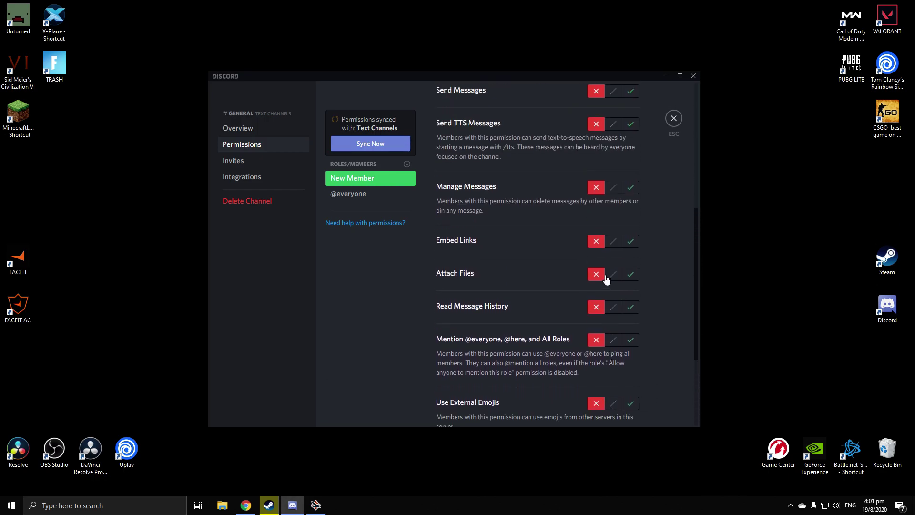
scroll(547, 250, up, 3)
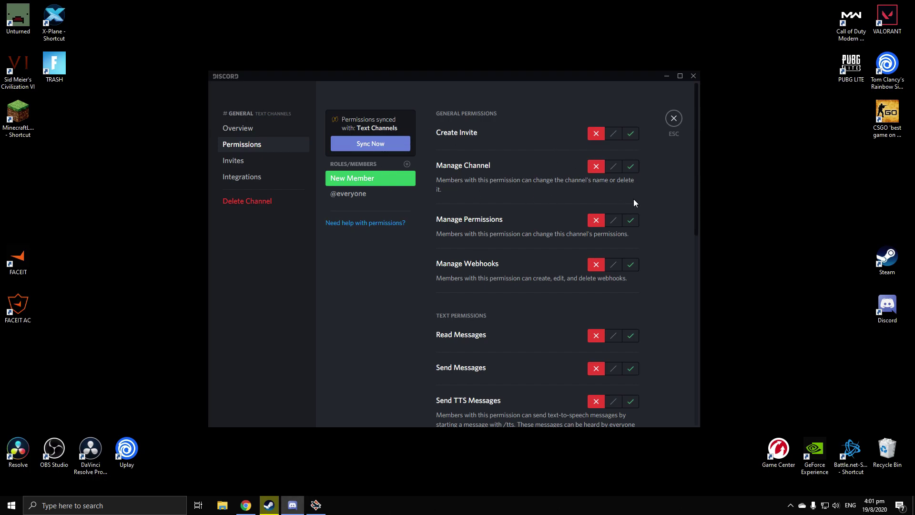
Add the Rythm member to the #general channel permissions.
click(358, 166)
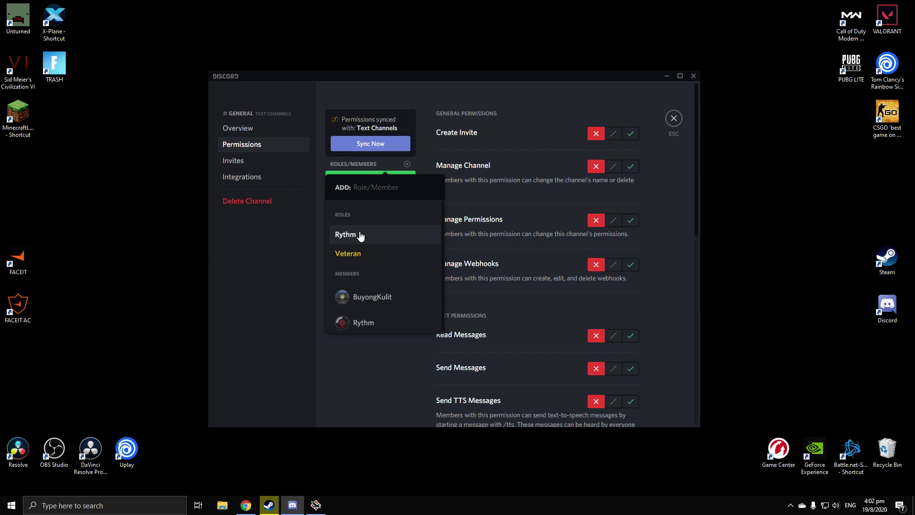
click(387, 318)
scroll(562, 266, down, 3)
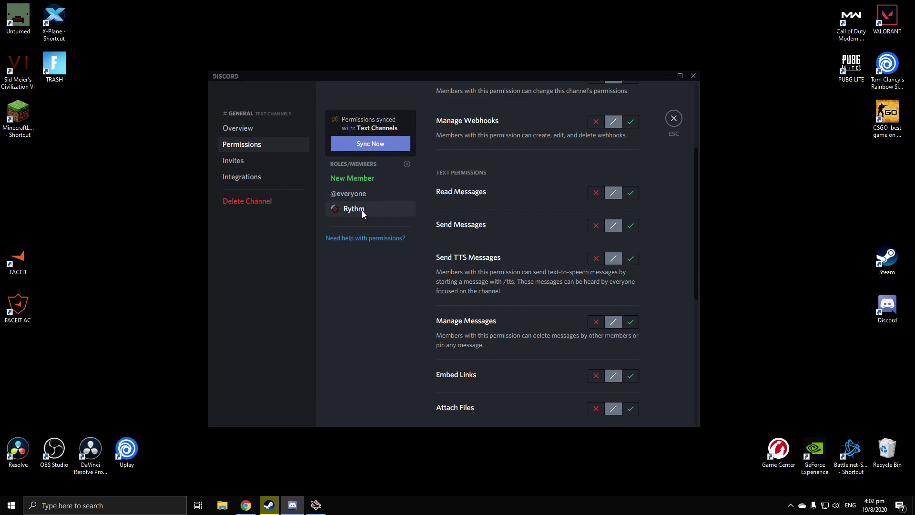
Delete Rythm's permission entry from #general and confirm the removal.
click(370, 165)
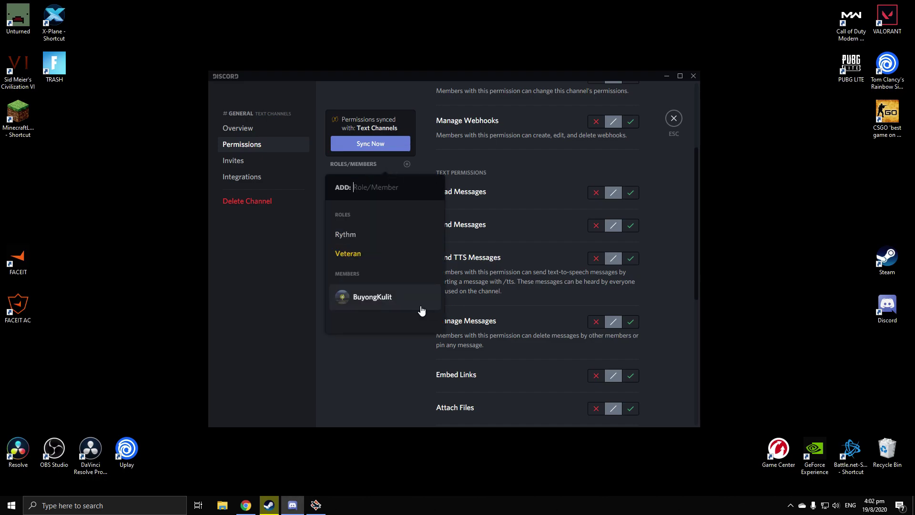
click(351, 298)
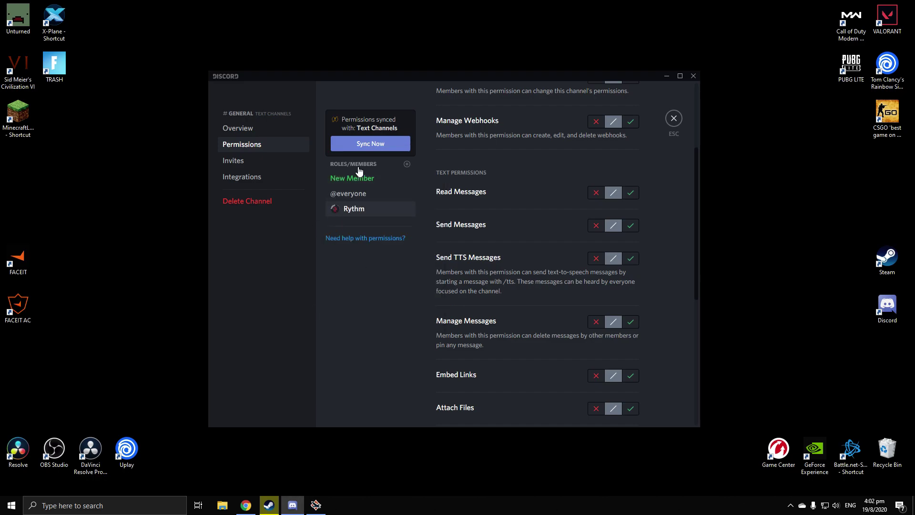
click(406, 163)
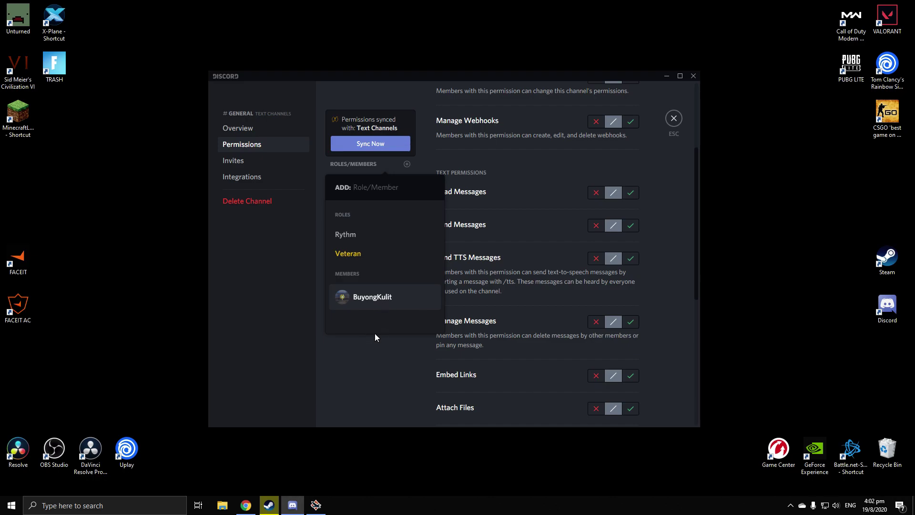
click(360, 354)
scroll(496, 284, down, 6)
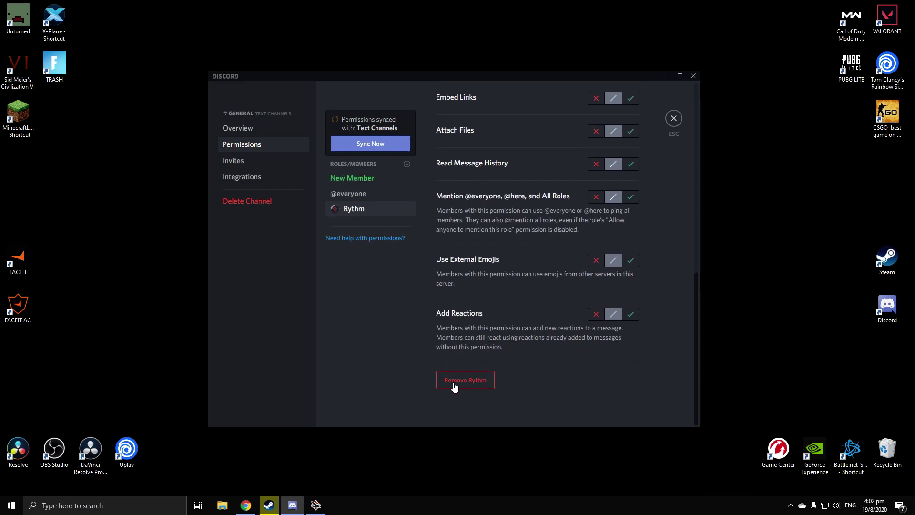
click(476, 386)
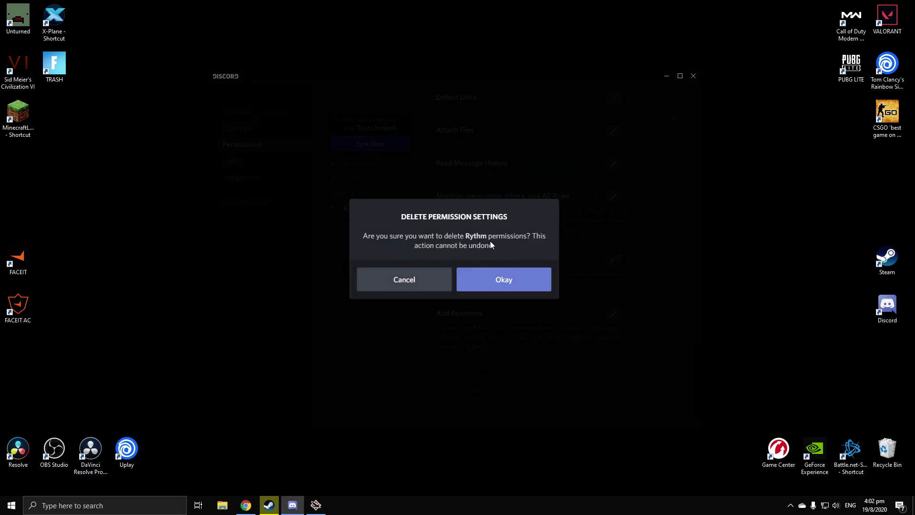
click(515, 281)
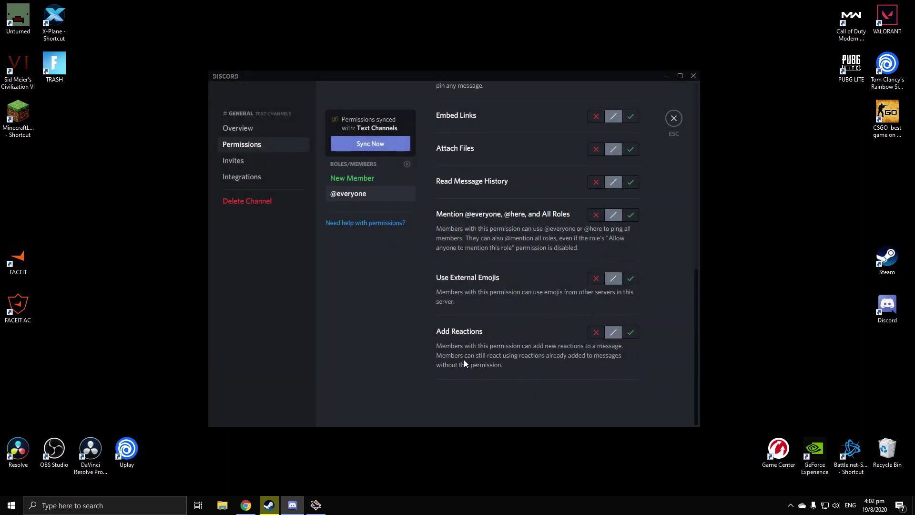
Re-add Rythm as a member permission entry for #general.
click(372, 166)
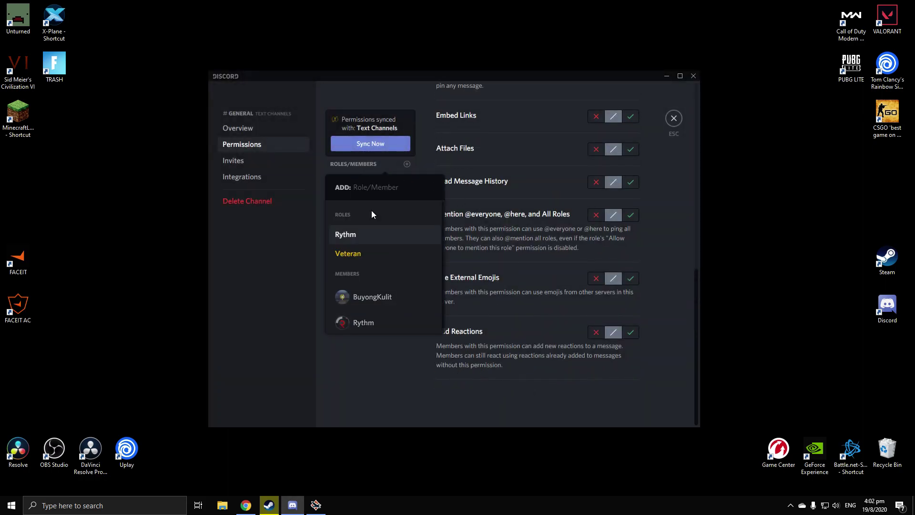
click(295, 189)
click(340, 169)
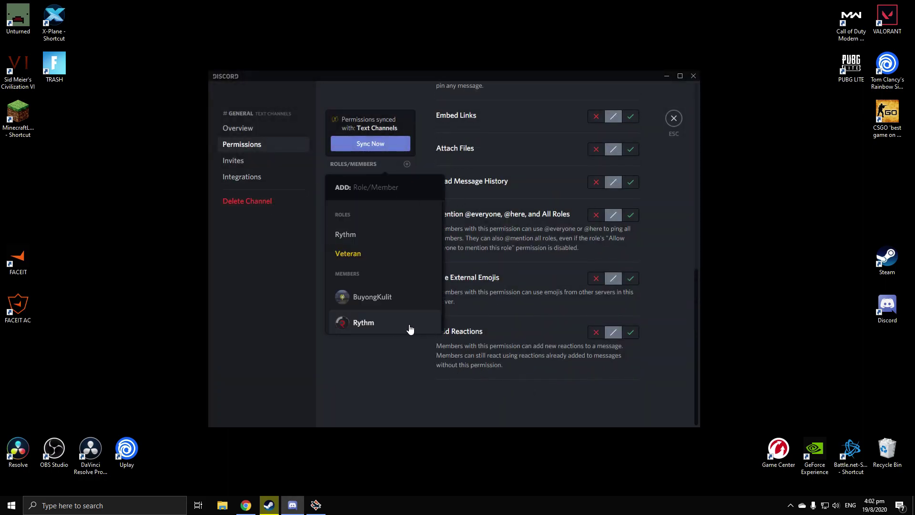
click(376, 321)
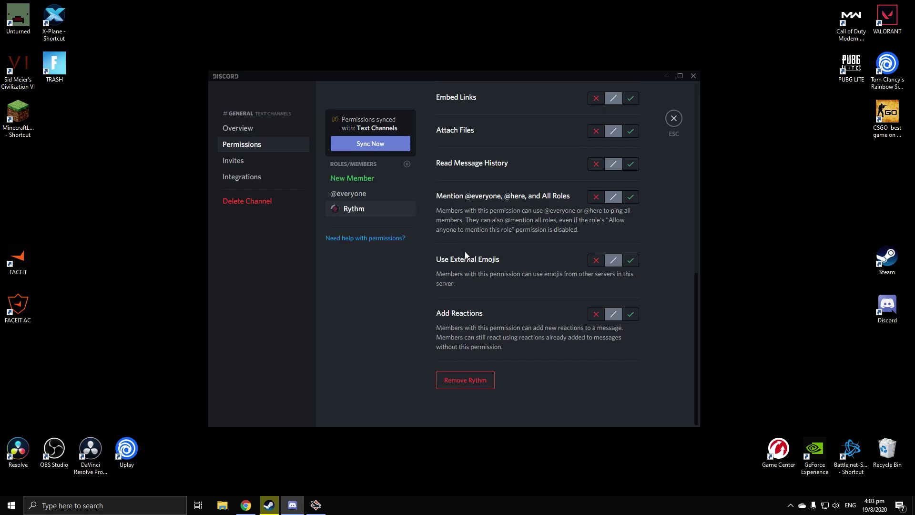
scroll(465, 254, up, 10)
Leave Rythm's Create Invite and Manage Channel permissions neutral, then exit channel settings.
click(596, 134)
click(630, 133)
click(613, 134)
click(631, 167)
click(613, 166)
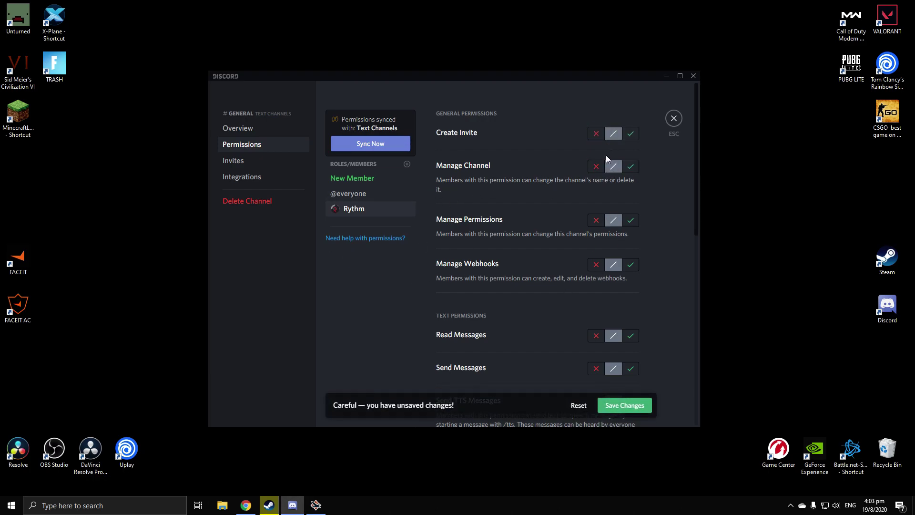
click(675, 123)
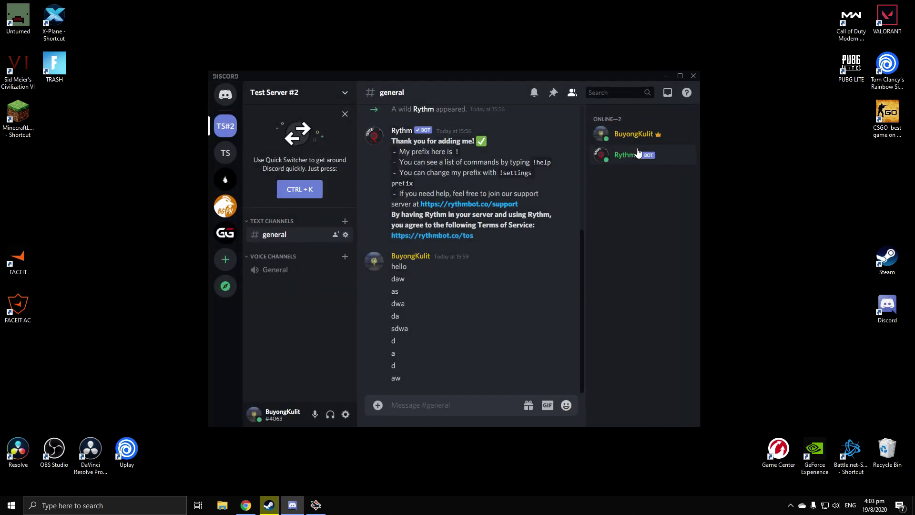